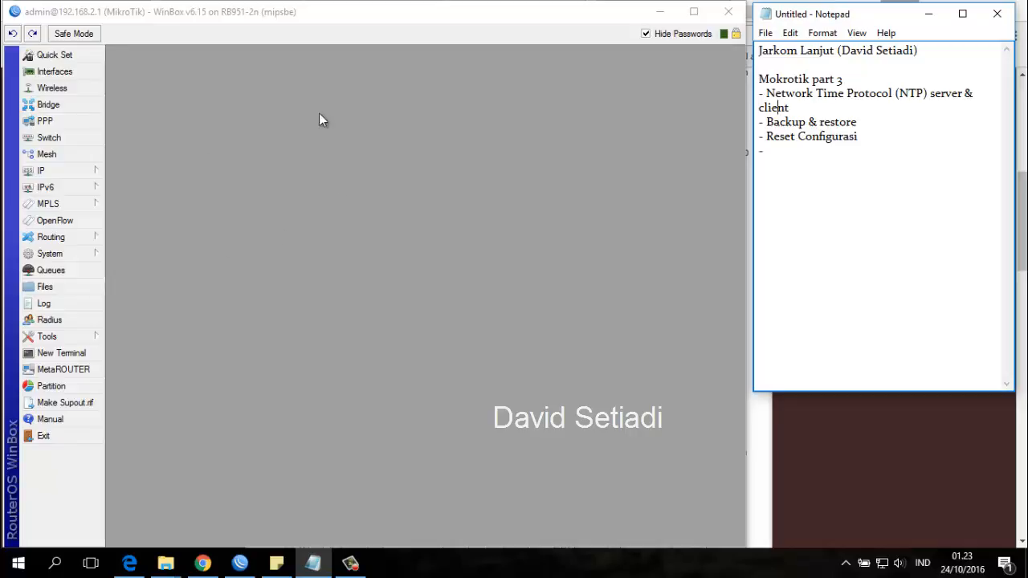
pyautogui.moveTo(793, 108); pyautogui.dragTo(756, 107)
pyautogui.click(378, 165)
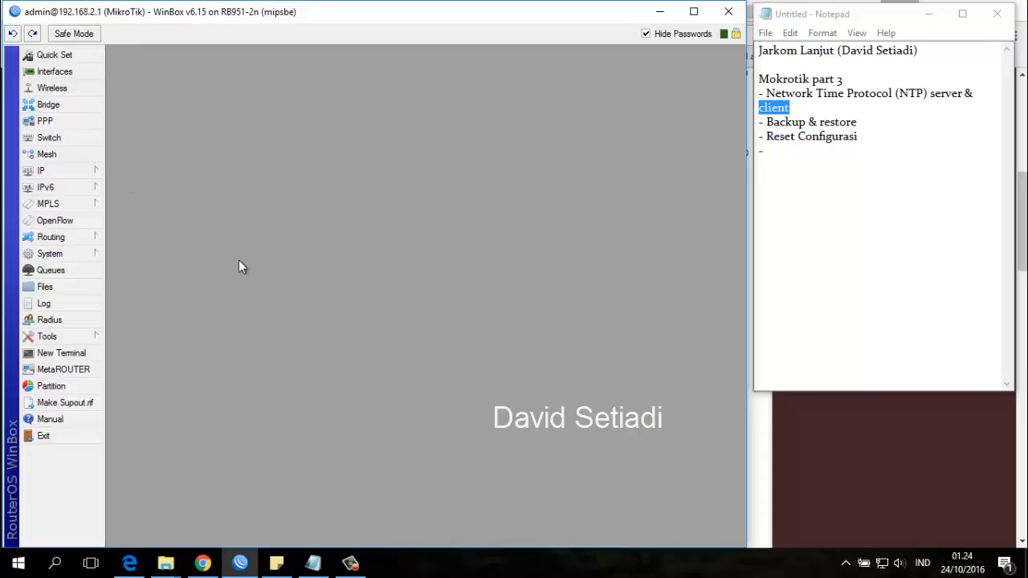
# Enable the router's NTP client and set its primary NTP server to id.pool.ntp.org.
pyautogui.click(84, 254)
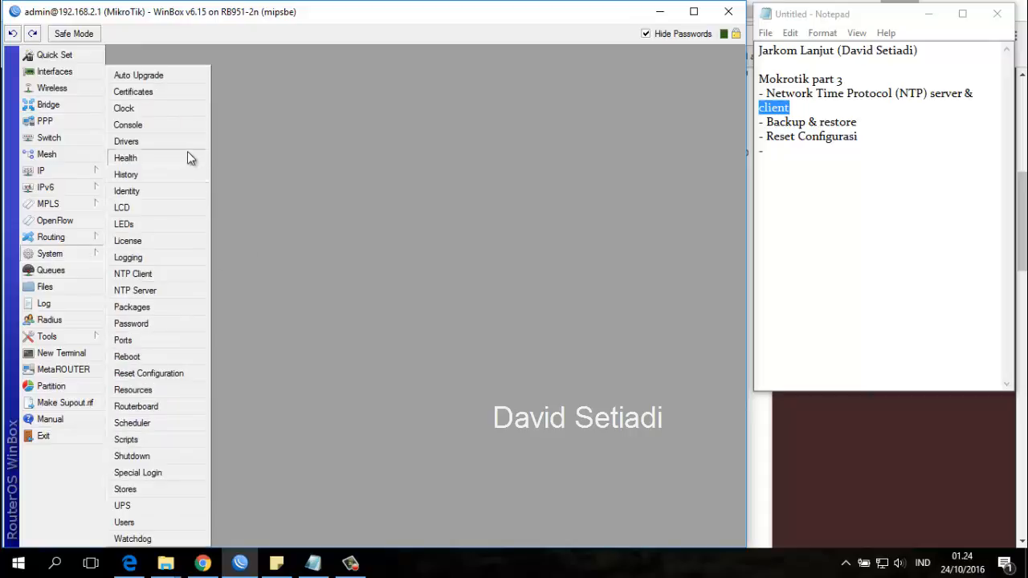
pyautogui.click(177, 274)
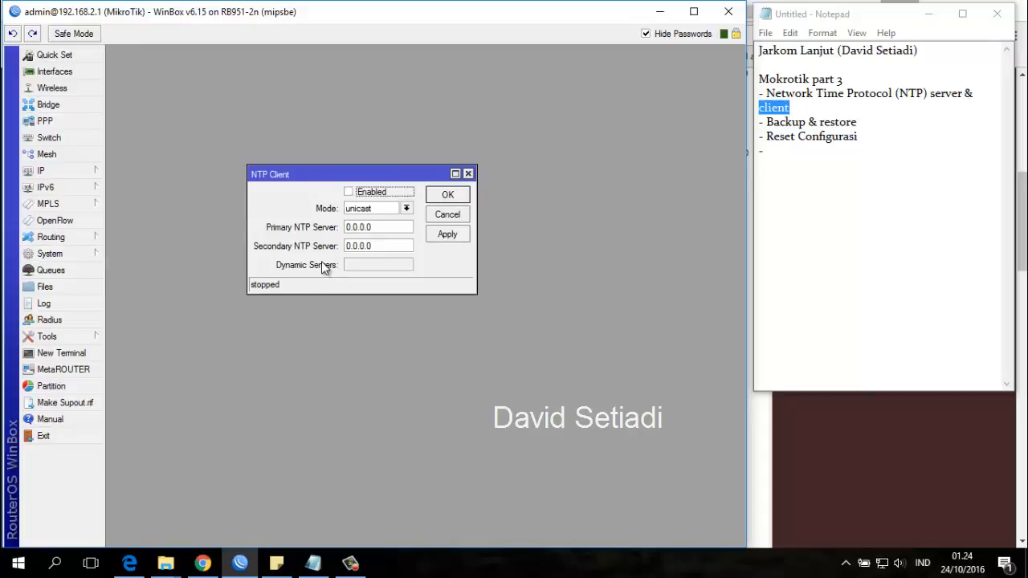
pyautogui.click(379, 200)
pyautogui.click(368, 228)
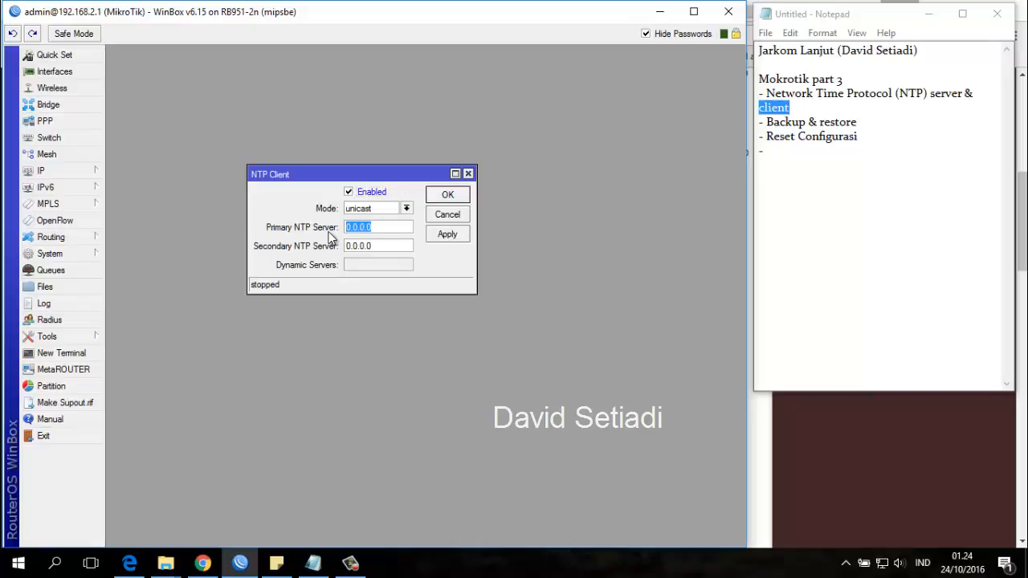
pyautogui.write('id.poll')
pyautogui.press('BackSpace')
pyautogui.write('ol.ntp.org')
# Try to apply ntp.nasa.gov as the secondary NTP server.
pyautogui.click(382, 248)
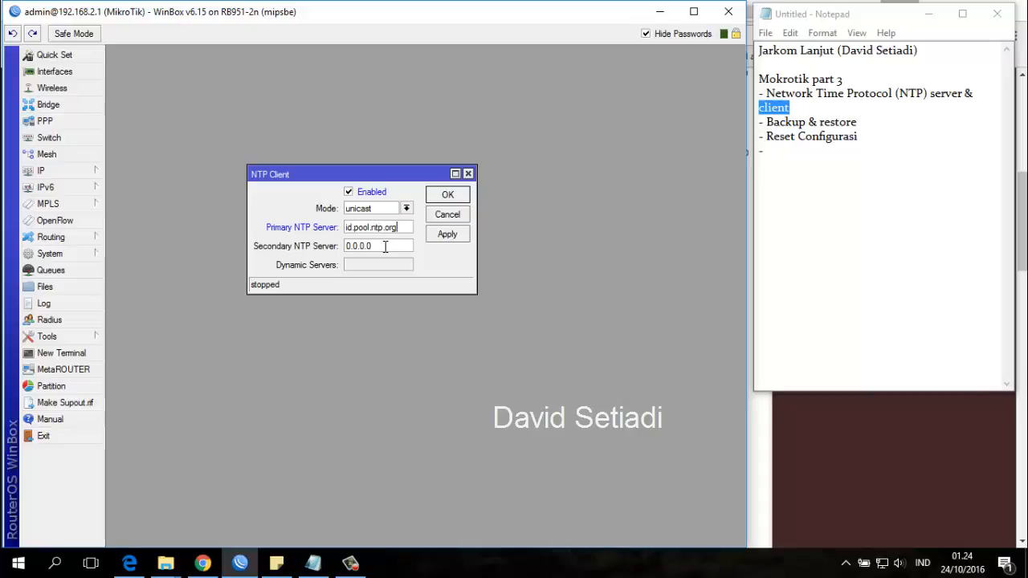
pyautogui.moveTo(383, 252); pyautogui.dragTo(347, 254)
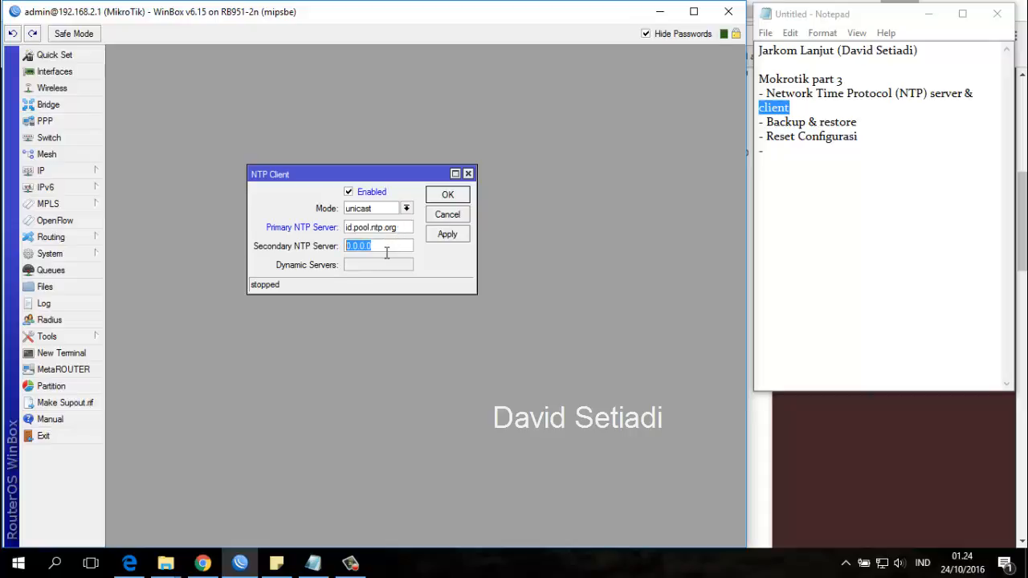
pyautogui.write('ntp.nasa.gov')
pyautogui.click(447, 233)
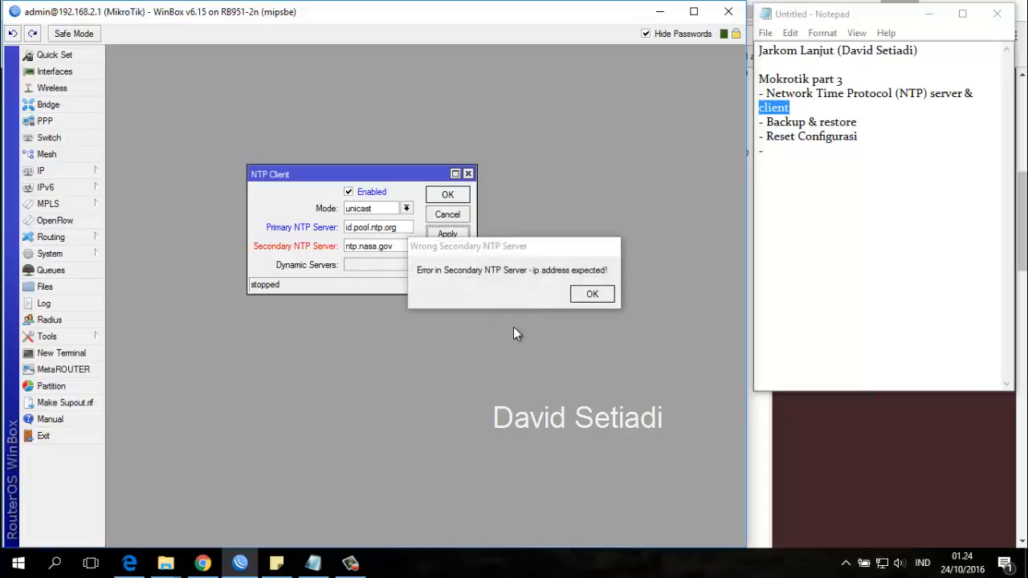
pyautogui.click(592, 294)
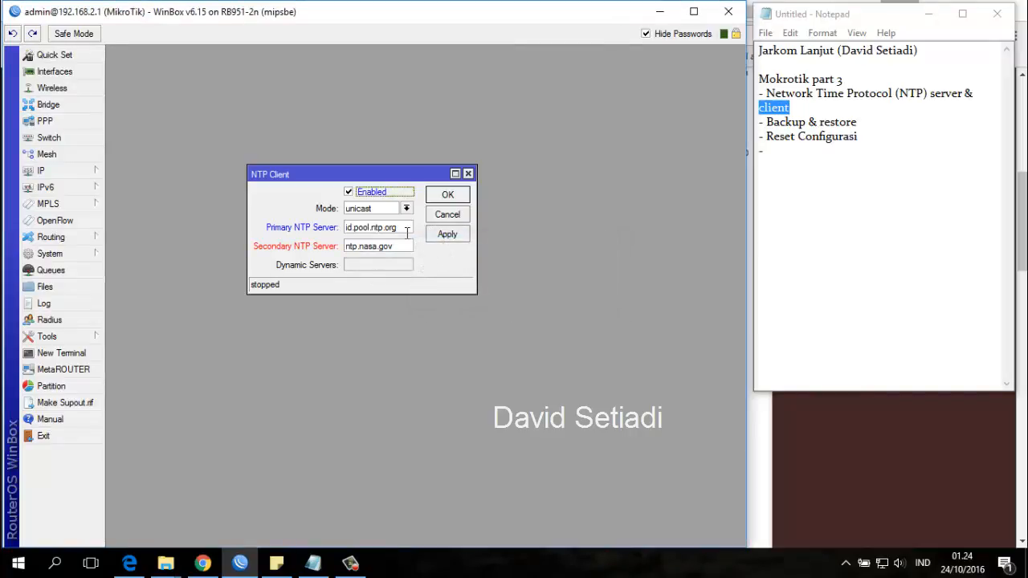
# Set the secondary NTP server to id.pool.ntp.org as well, apply the NTP client settings and close them.
pyautogui.moveTo(394, 228); pyautogui.dragTo(331, 232)
pyautogui.hotkey('ctrl', 'c')
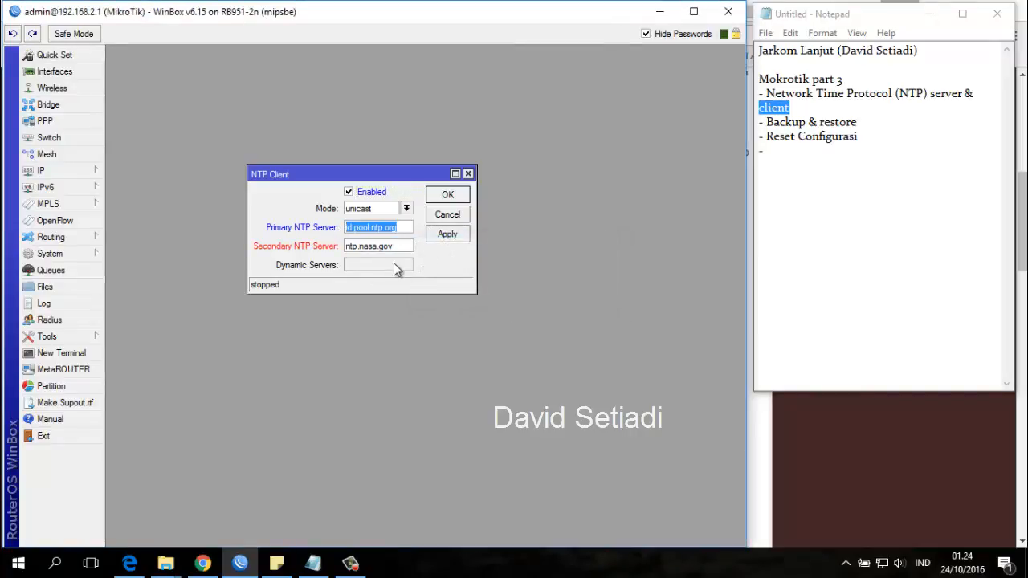
pyautogui.moveTo(406, 245); pyautogui.dragTo(347, 247)
pyautogui.hotkey('ctrl', 'v')
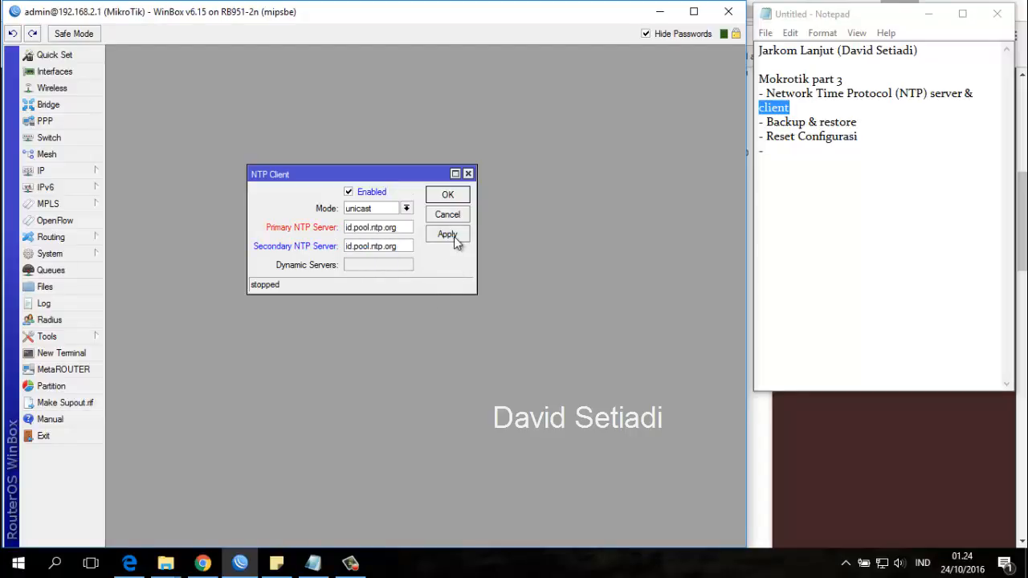
pyautogui.click(452, 236)
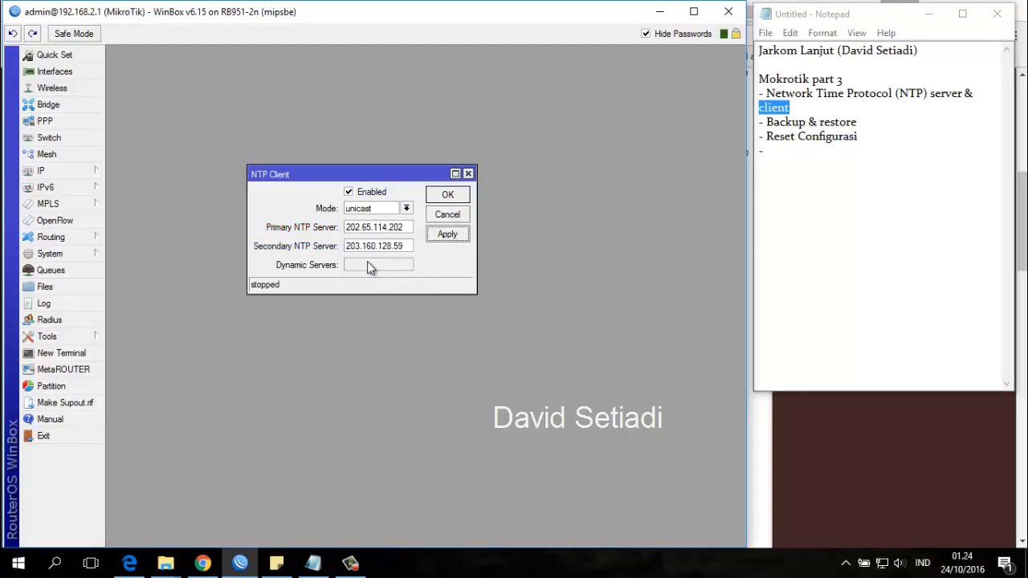
pyautogui.click(362, 228)
pyautogui.moveTo(404, 227); pyautogui.dragTo(331, 232)
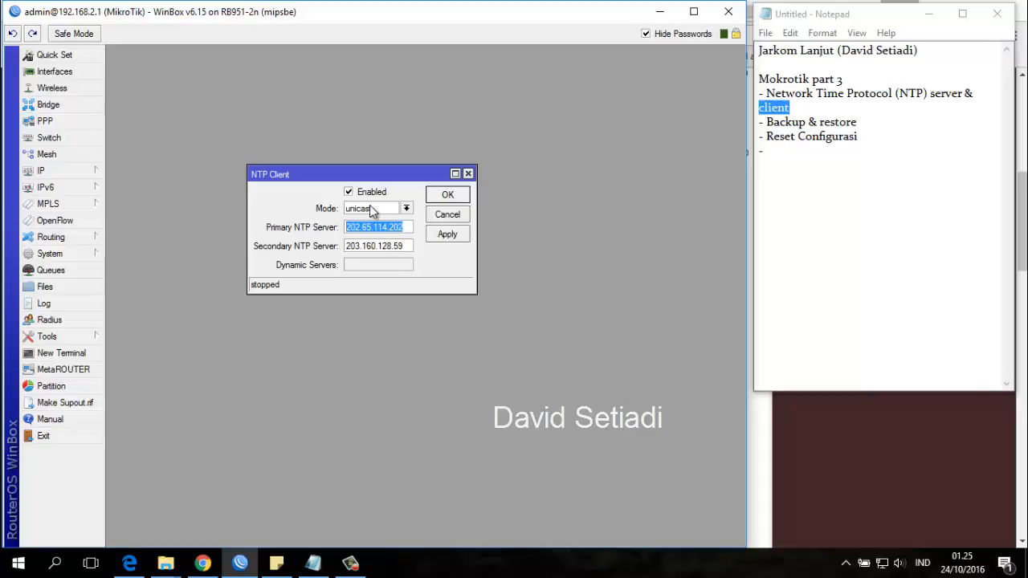
pyautogui.click(451, 234)
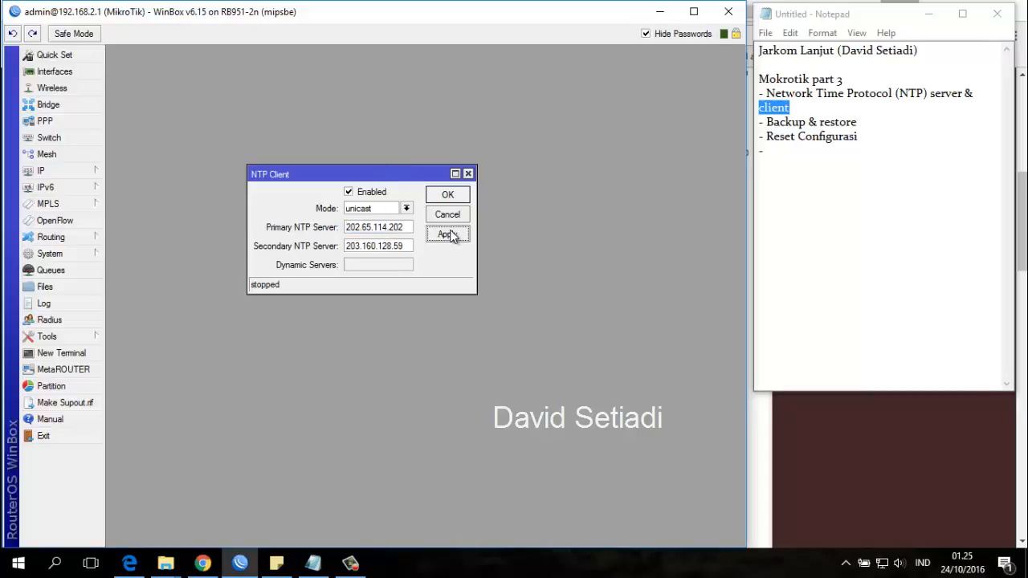
pyautogui.click(447, 195)
# Set the system clock's time zone to Asia/Jakarta, apply it and close the clock settings.
pyautogui.click(95, 253)
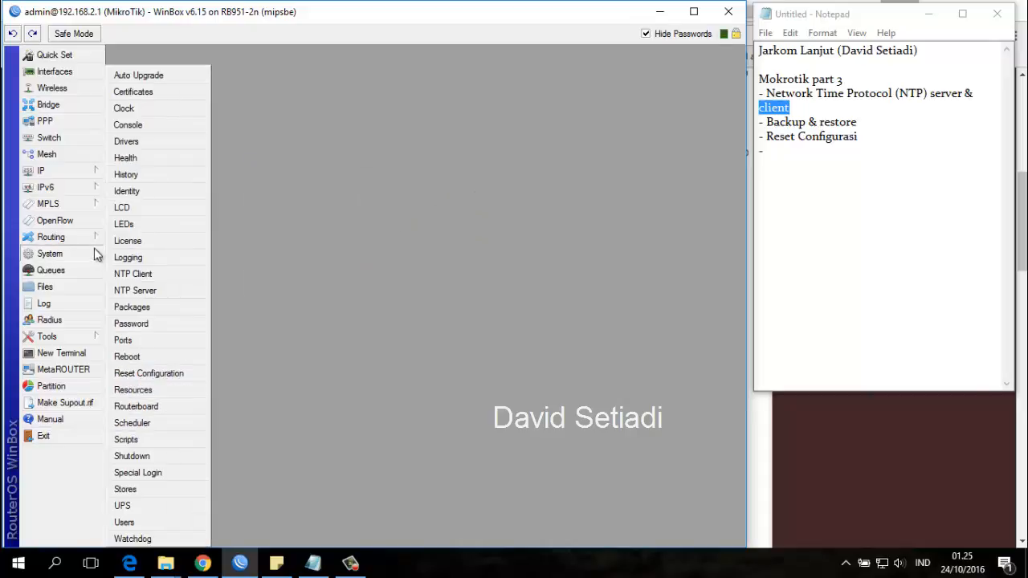
pyautogui.click(152, 114)
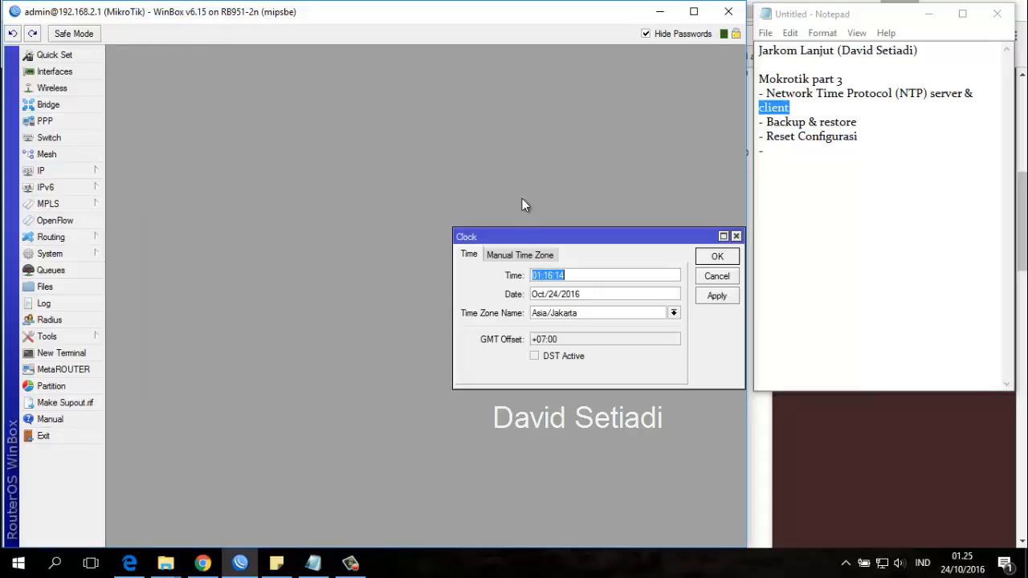
pyautogui.moveTo(539, 236); pyautogui.dragTo(310, 147)
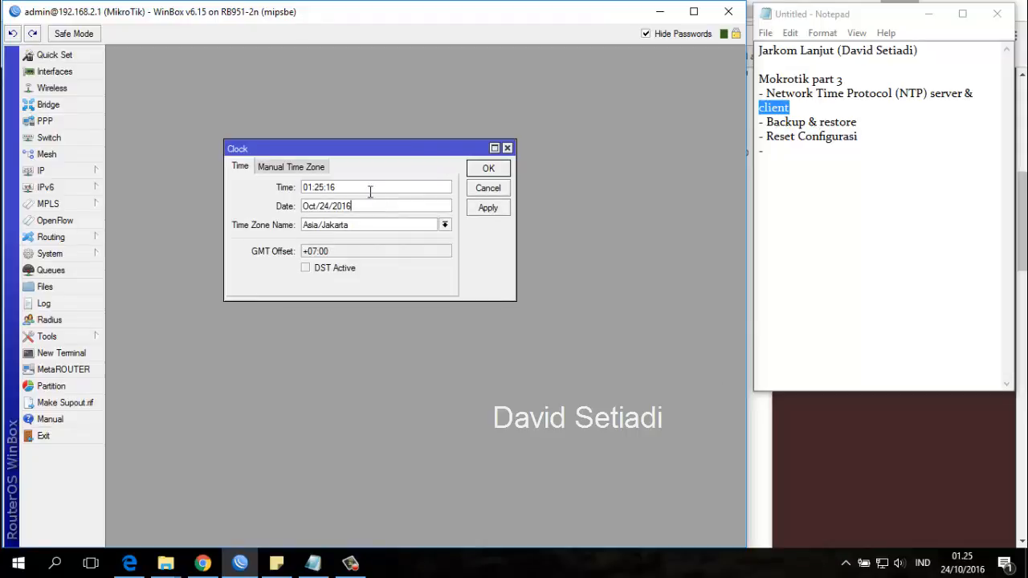
pyautogui.click(444, 226)
pyautogui.scroll(-10, 406, 299)
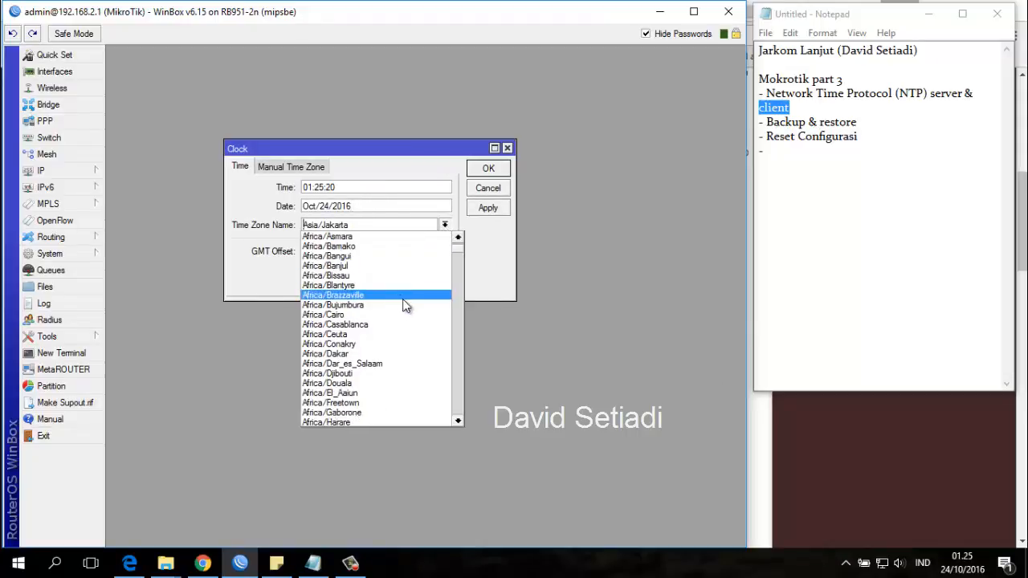
pyautogui.scroll(-2, 423, 301)
pyautogui.moveTo(458, 264); pyautogui.dragTo(450, 339)
pyautogui.click(357, 325)
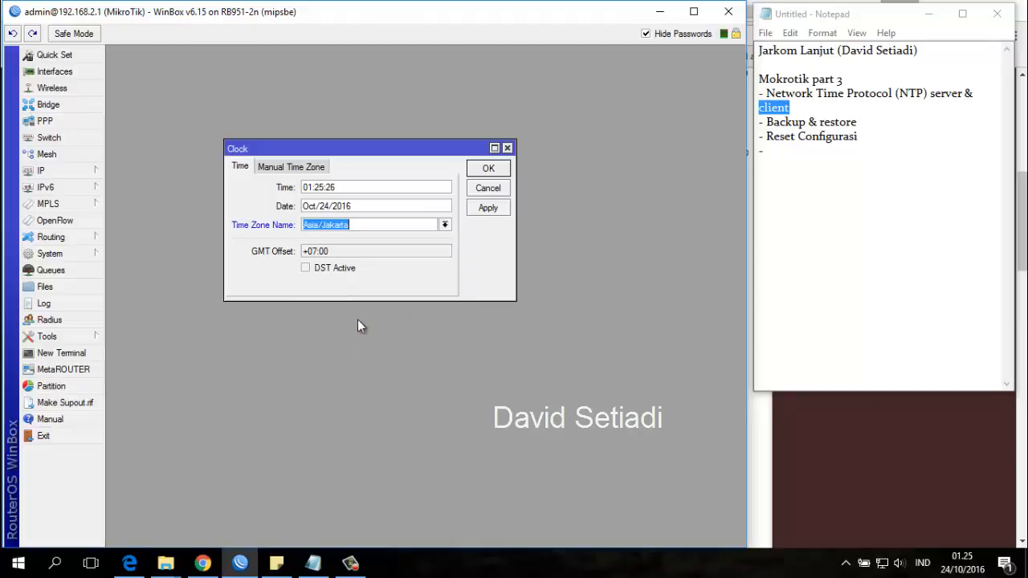
pyautogui.click(481, 210)
pyautogui.moveTo(351, 191); pyautogui.dragTo(289, 195)
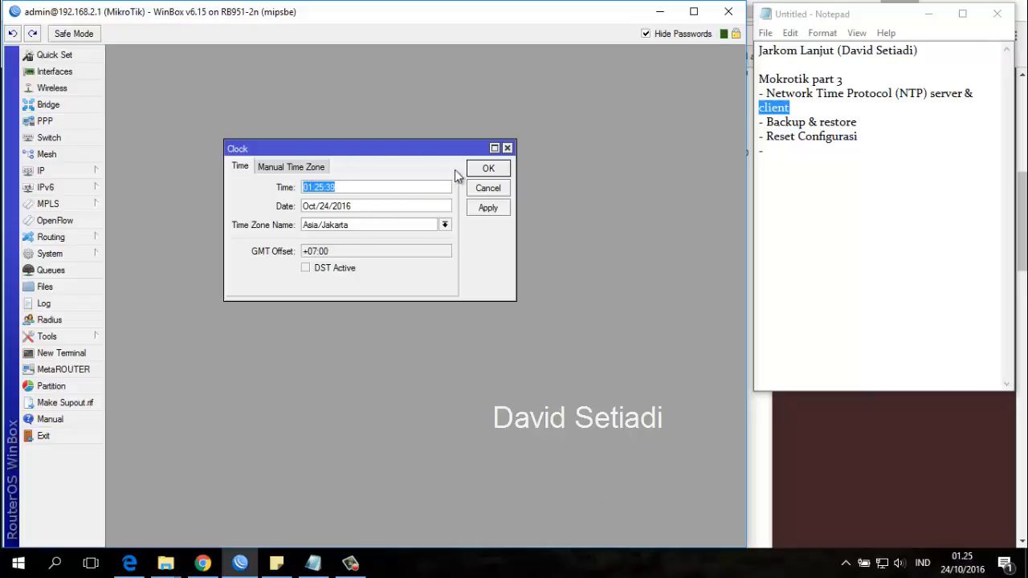
pyautogui.click(485, 209)
pyautogui.click(485, 188)
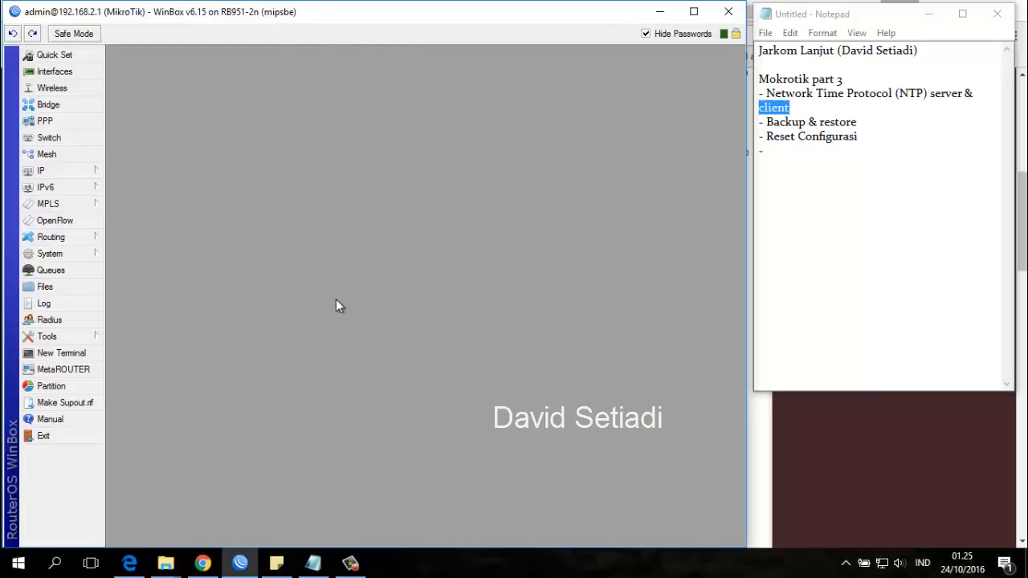
# Review the saved NTP client settings and close them.
pyautogui.click(50, 253)
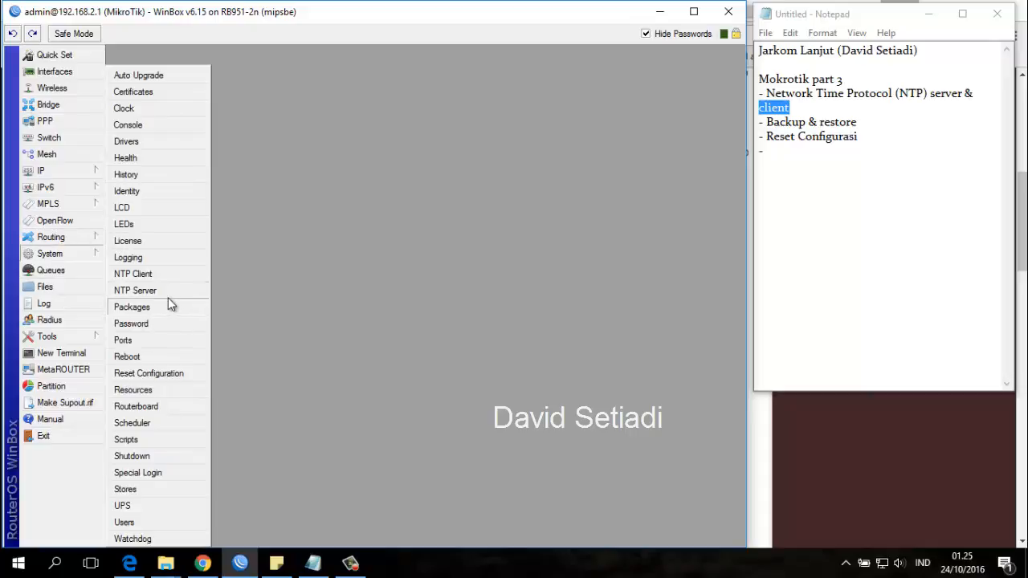
pyautogui.click(167, 275)
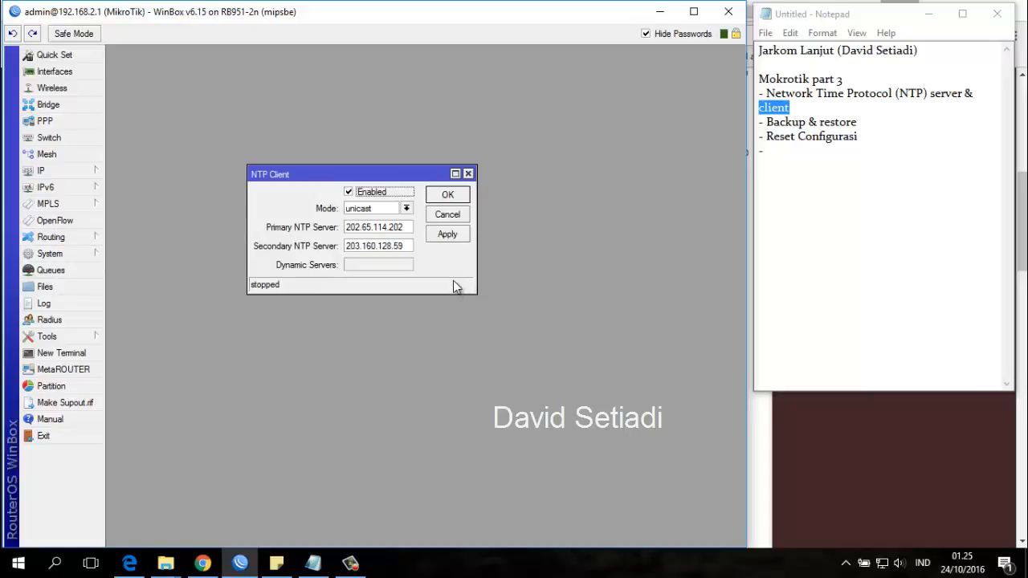
pyautogui.click(448, 197)
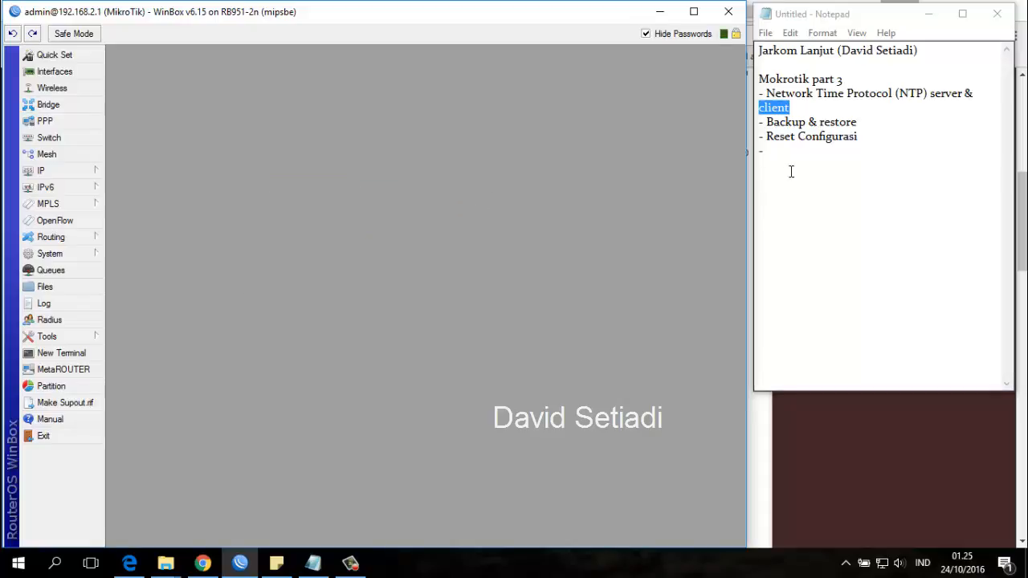
pyautogui.click(809, 136)
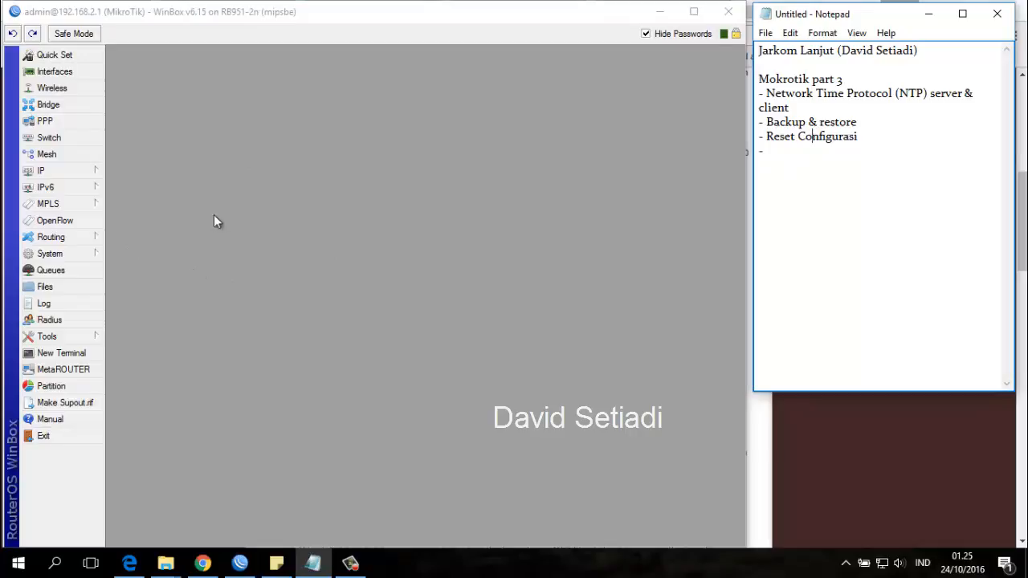
# Enable the NTP server in broadcast mode and turn manycast off.
pyautogui.click(92, 254)
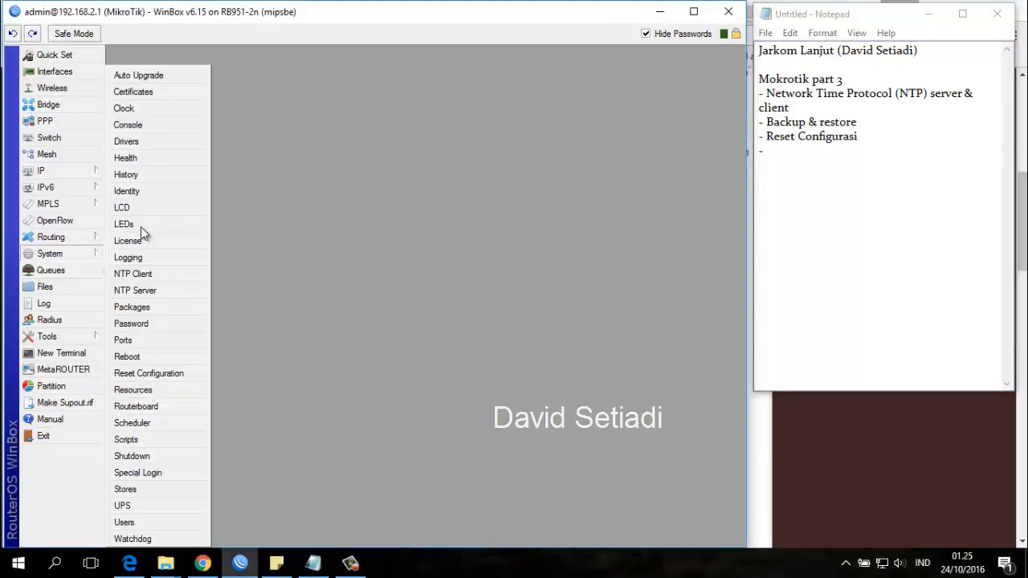
pyautogui.click(181, 290)
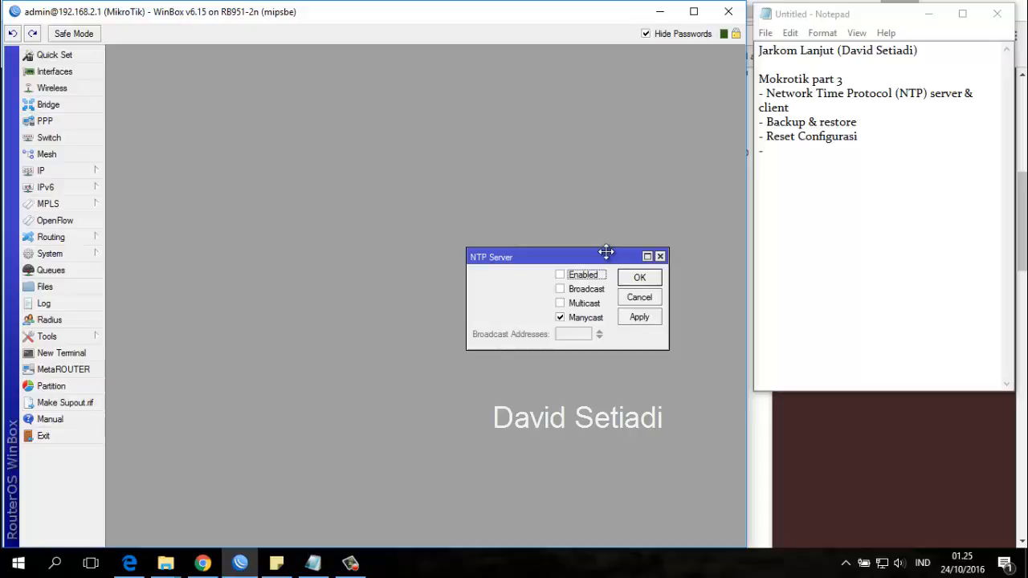
pyautogui.moveTo(601, 255); pyautogui.dragTo(500, 179)
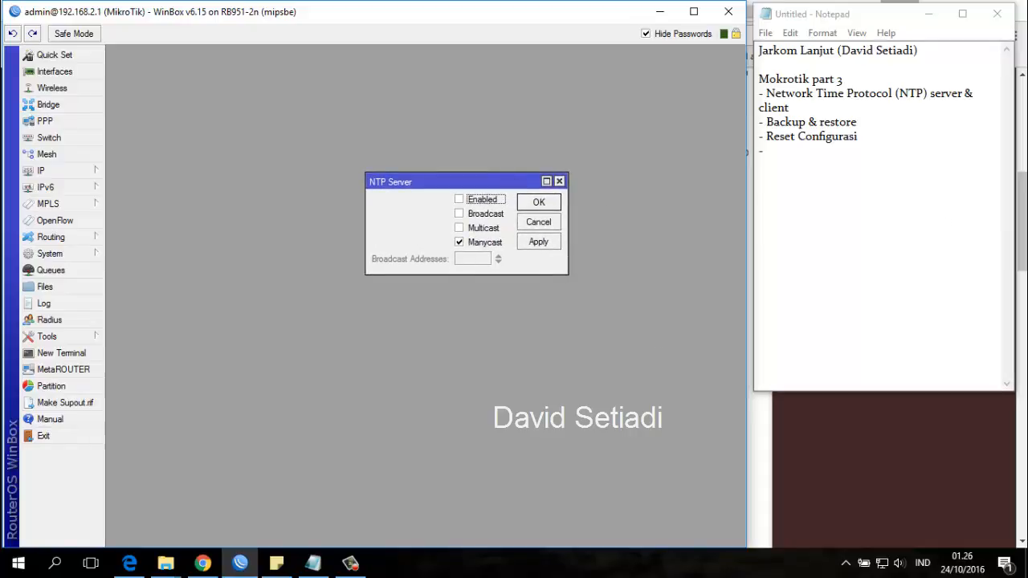
pyautogui.click(461, 201)
pyautogui.click(459, 241)
pyautogui.click(460, 216)
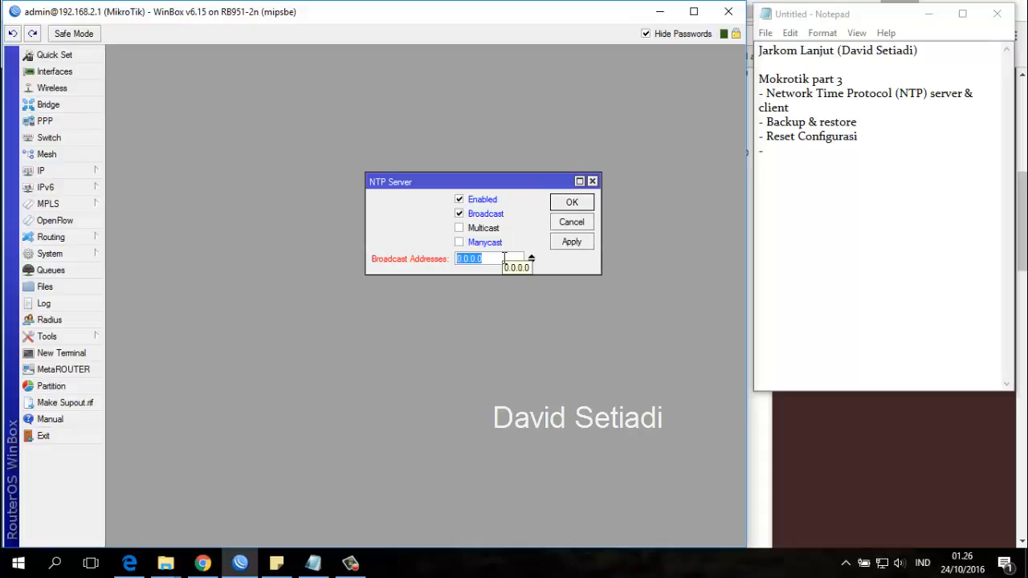
# Enter 192.168.2.255/24 as the NTP server's broadcast address and try to apply it.
pyautogui.write('192.1')
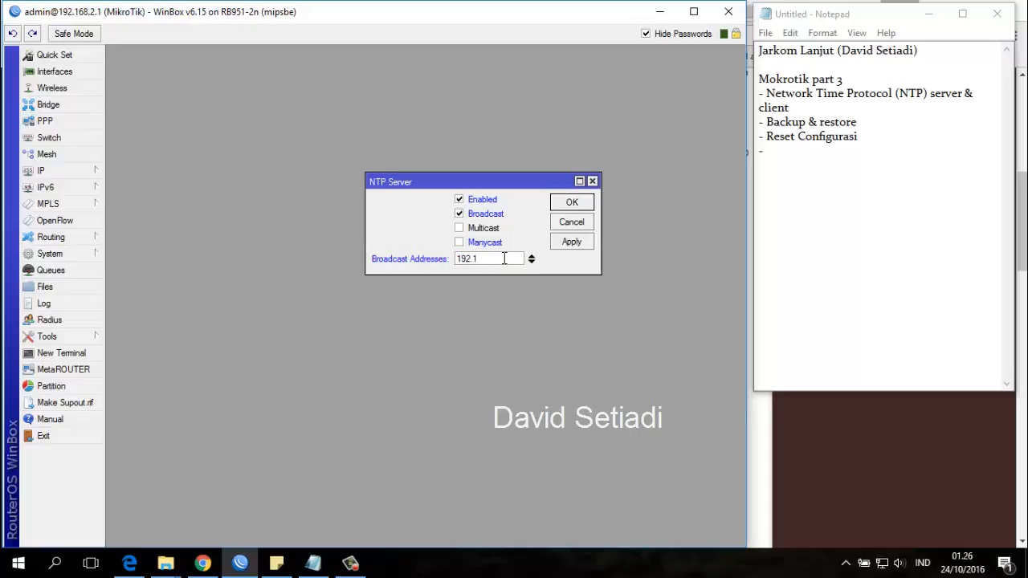
pyautogui.write('68.2.255/24')
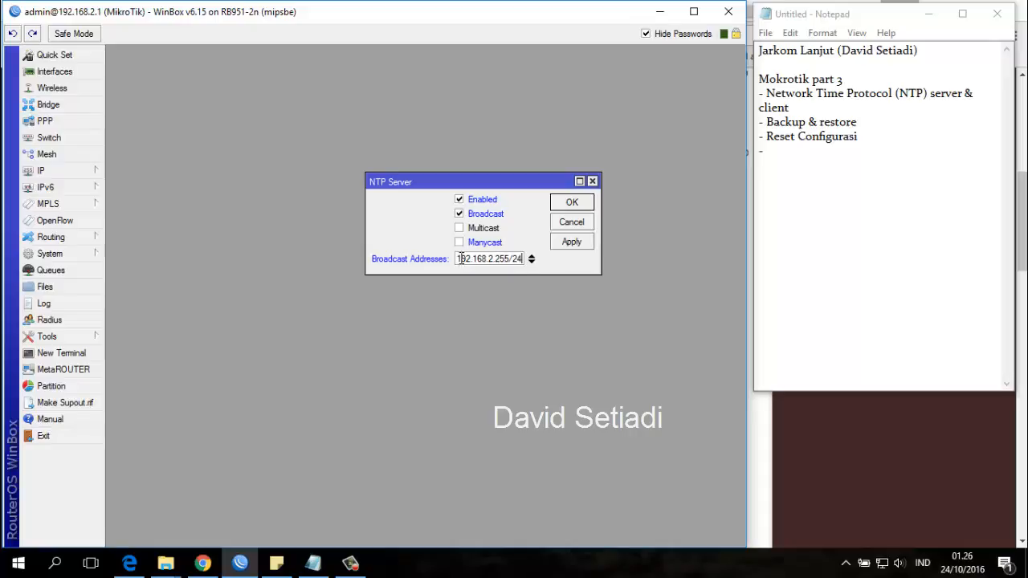
pyautogui.moveTo(456, 265); pyautogui.dragTo(498, 264)
pyautogui.click(498, 263)
pyautogui.click(571, 243)
pyautogui.click(553, 293)
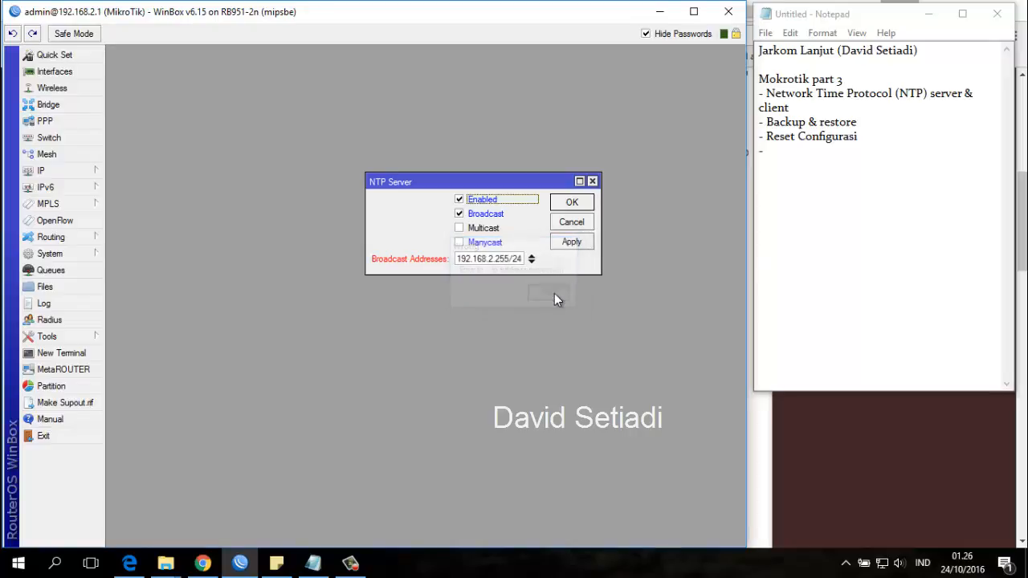
# Remove the /24 suffix to set the broadcast address to 192.168.2.255, apply it and close the NTP server settings.
pyautogui.click(522, 260)
pyautogui.press('BackSpace')
pyautogui.press('BackSpace')
pyautogui.press('BackSpace')
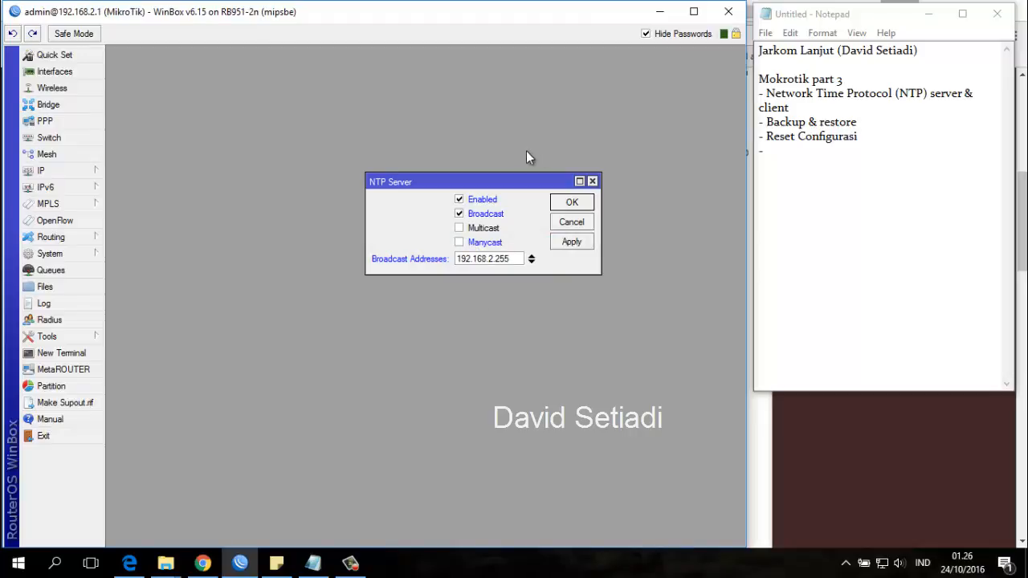
pyautogui.click(571, 242)
pyautogui.click(572, 202)
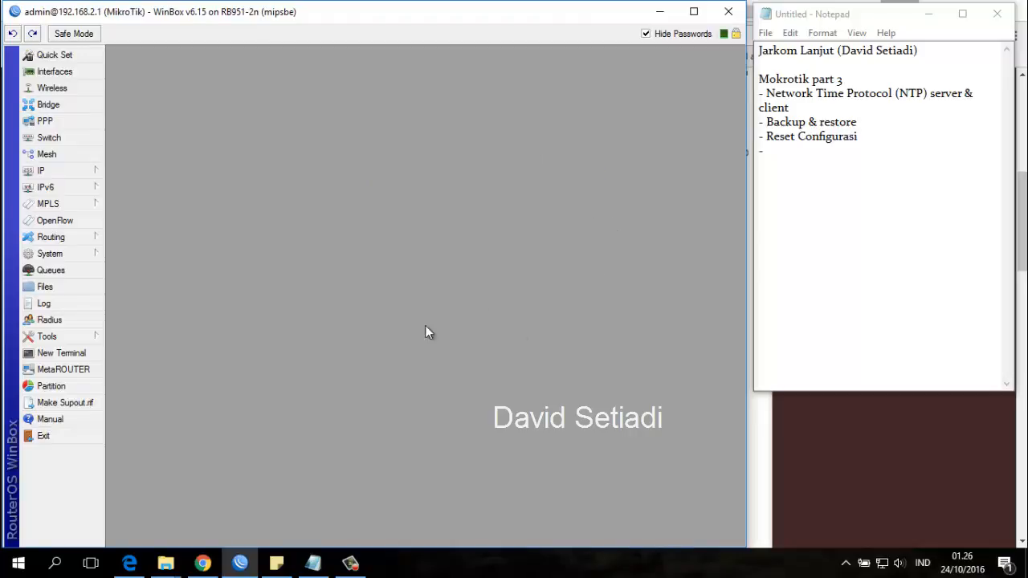
# Reopen the NTP server settings, check the broadcast address and reapply them.
pyautogui.click(86, 254)
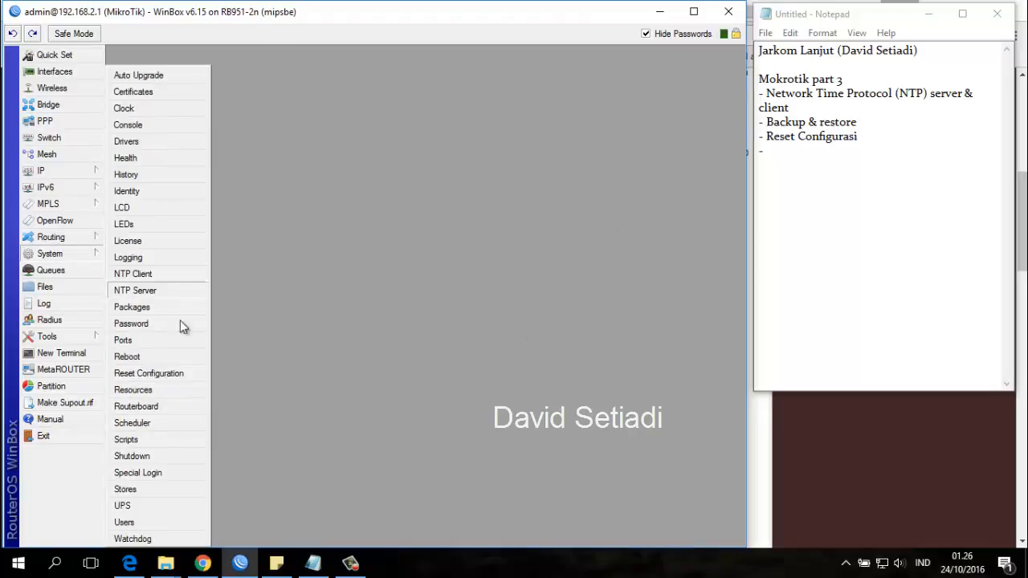
pyautogui.click(164, 289)
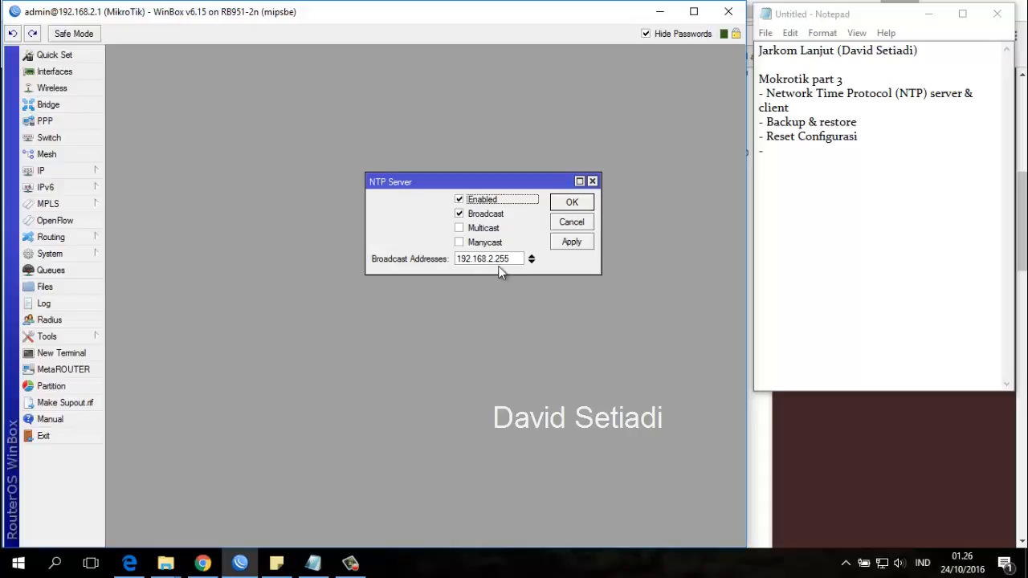
pyautogui.moveTo(510, 259); pyautogui.dragTo(477, 255)
pyautogui.click(580, 239)
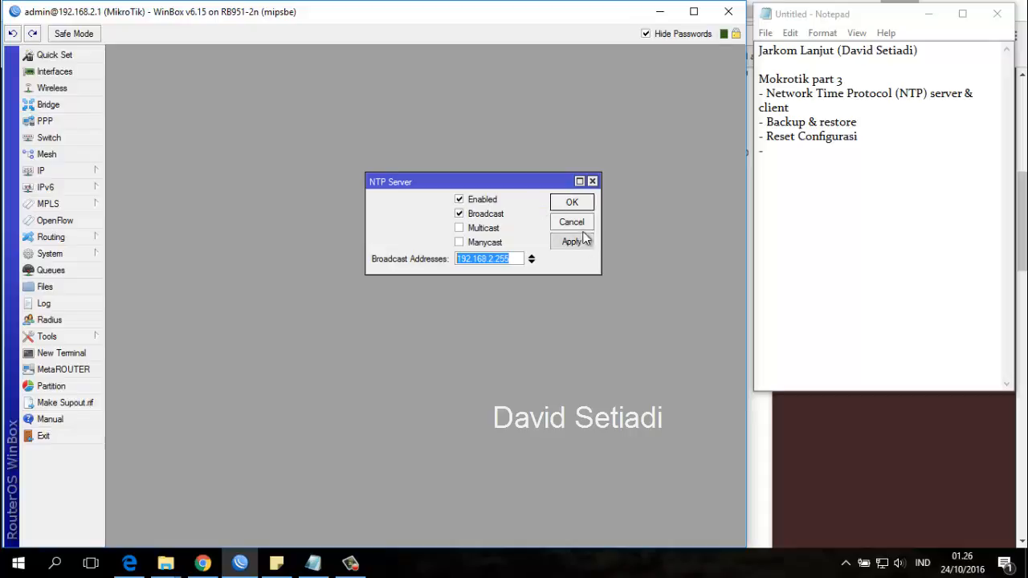
# Confirm and close the NTP server settings, and open the router's file list.
pyautogui.click(572, 203)
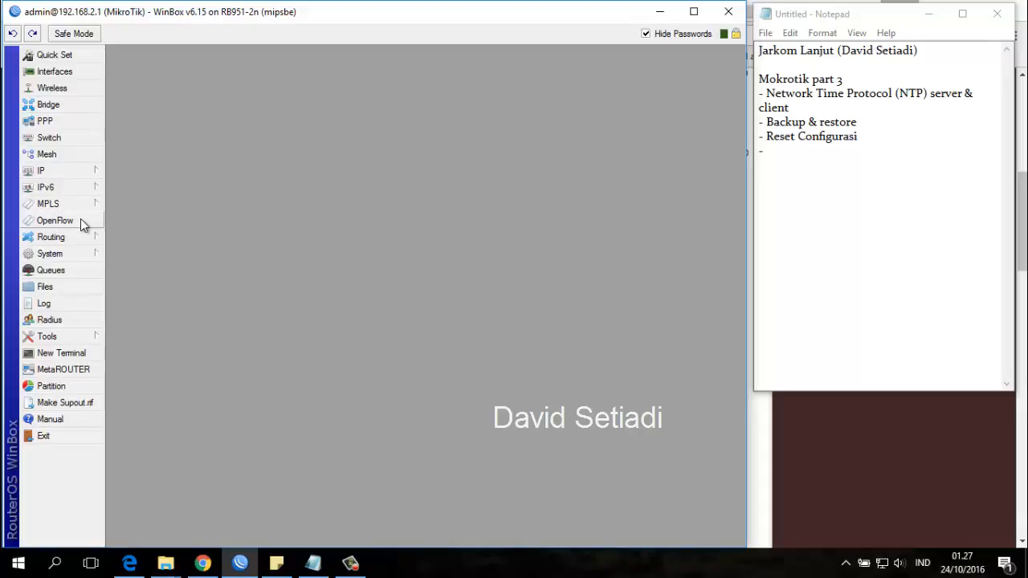
pyautogui.click(82, 254)
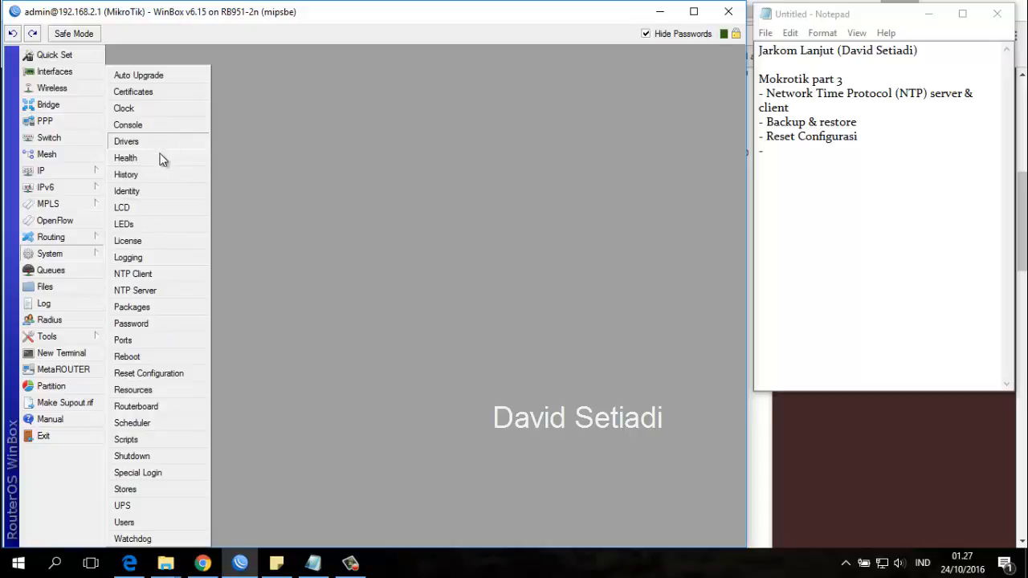
pyautogui.click(66, 289)
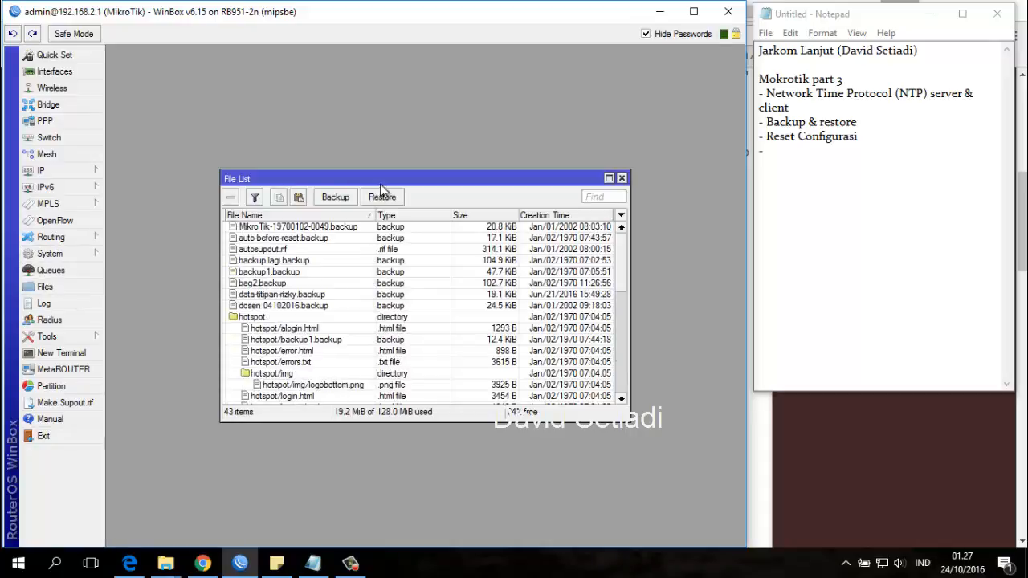
pyautogui.moveTo(384, 179); pyautogui.dragTo(385, 128)
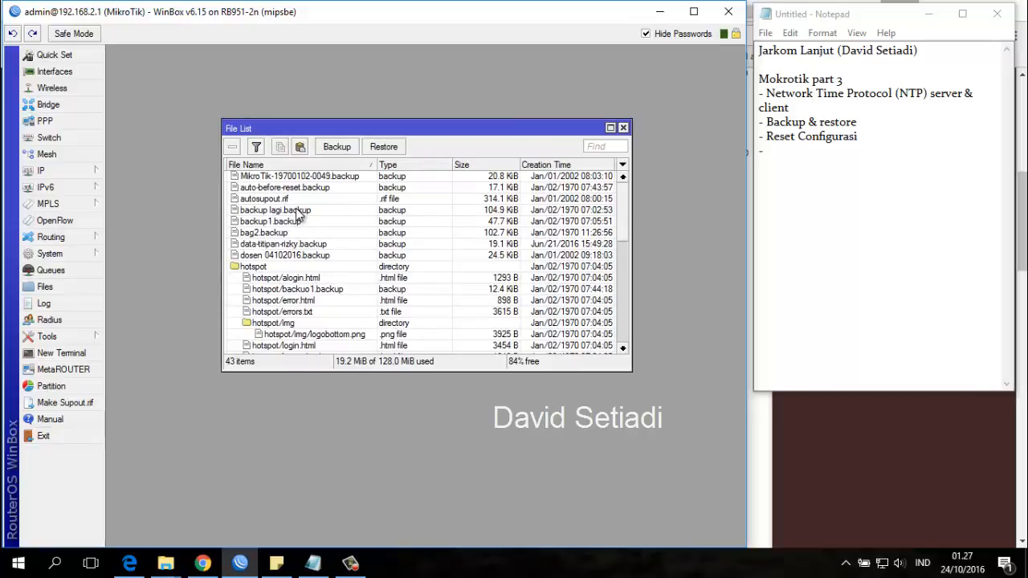
# Delete backup lagi.backup, backup1.backup, bag2.backup and the data-titipan backup from the router's file list.
pyautogui.click(297, 211)
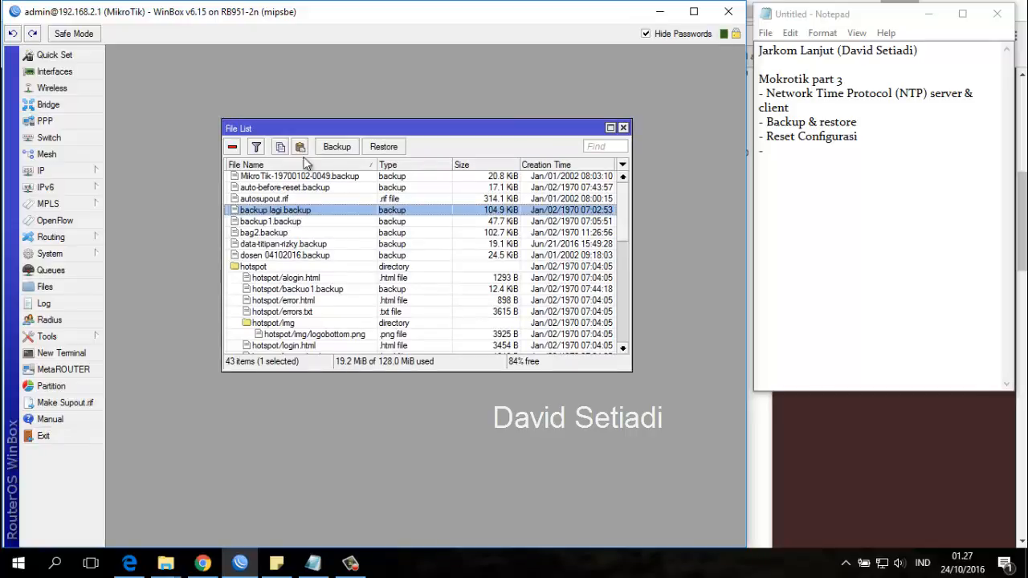
pyautogui.click(232, 147)
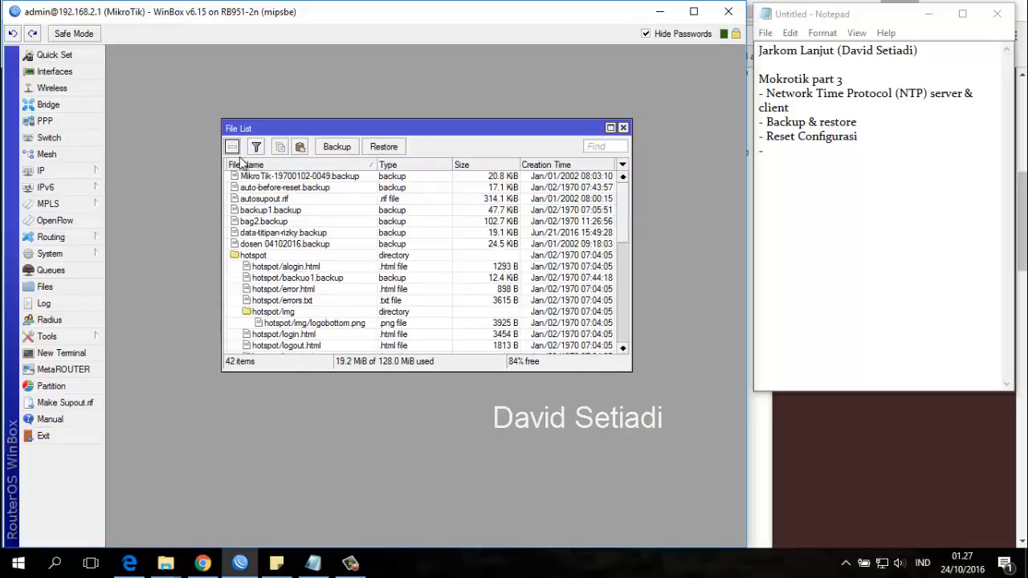
pyautogui.click(289, 210)
pyautogui.click(232, 147)
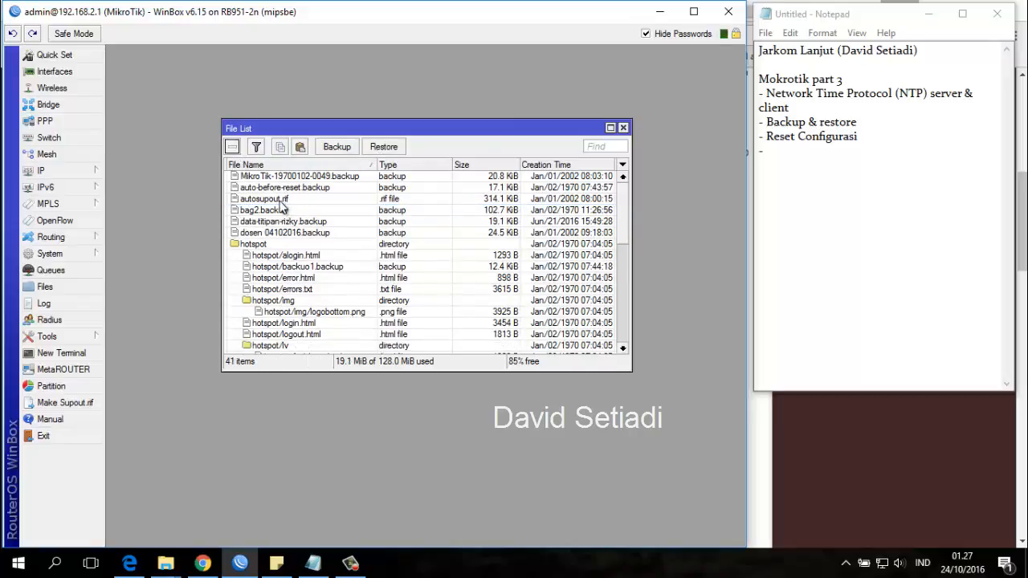
pyautogui.click(277, 211)
pyautogui.click(232, 147)
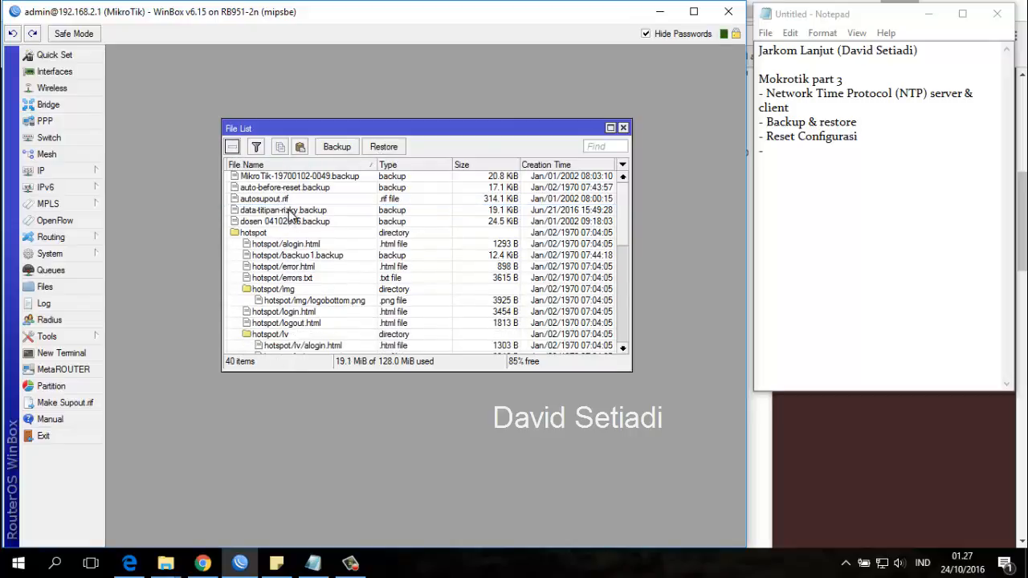
pyautogui.click(291, 212)
pyautogui.click(232, 147)
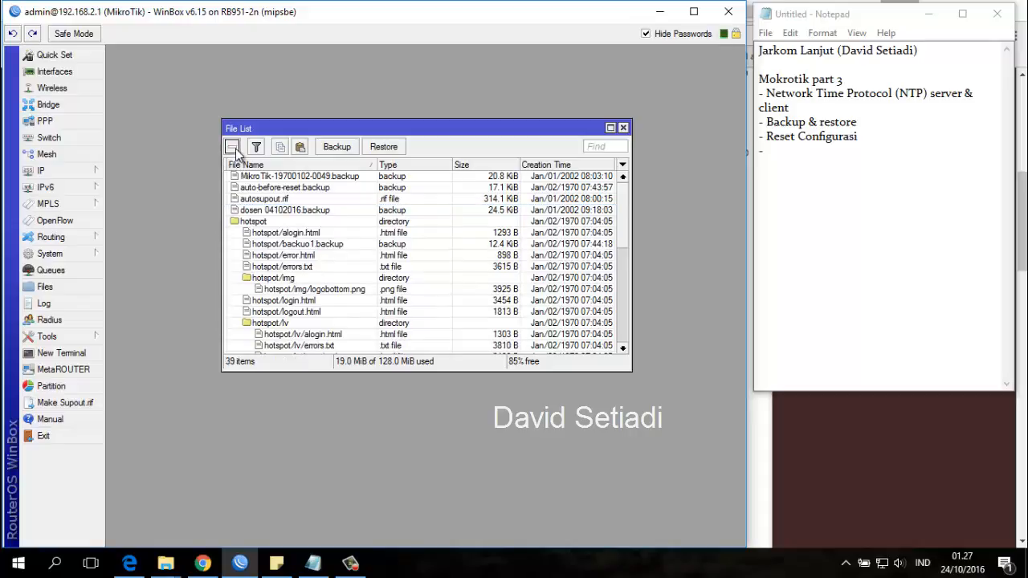
# Create a router configuration backup named backup201016 with no password.
pyautogui.click(267, 212)
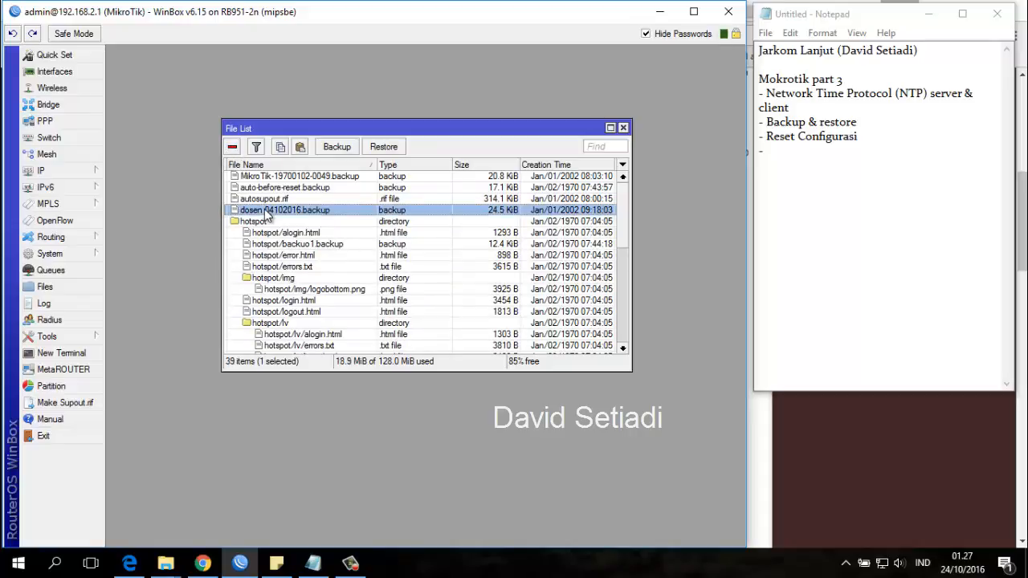
pyautogui.click(299, 176)
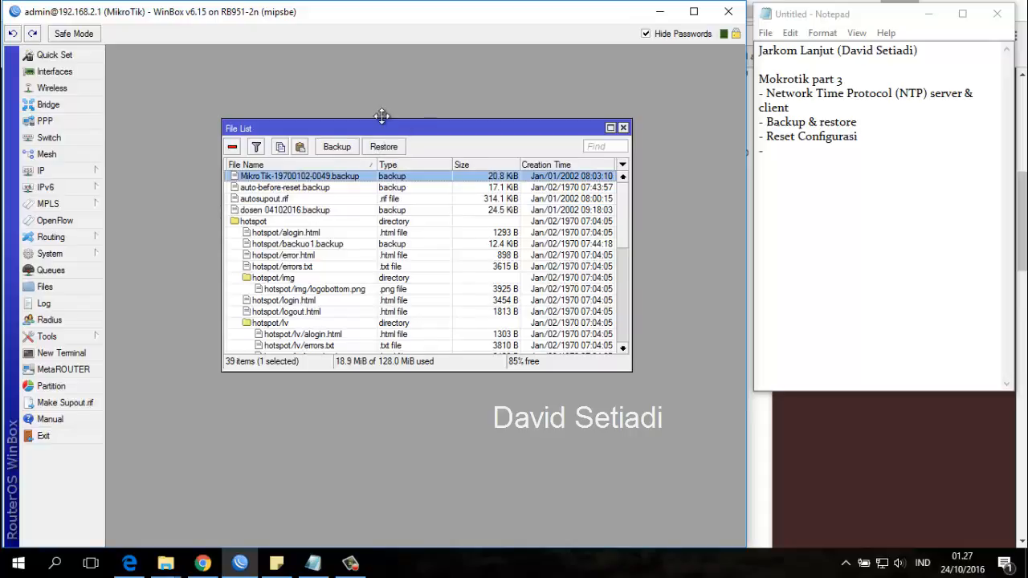
pyautogui.moveTo(382, 126); pyautogui.dragTo(355, 113)
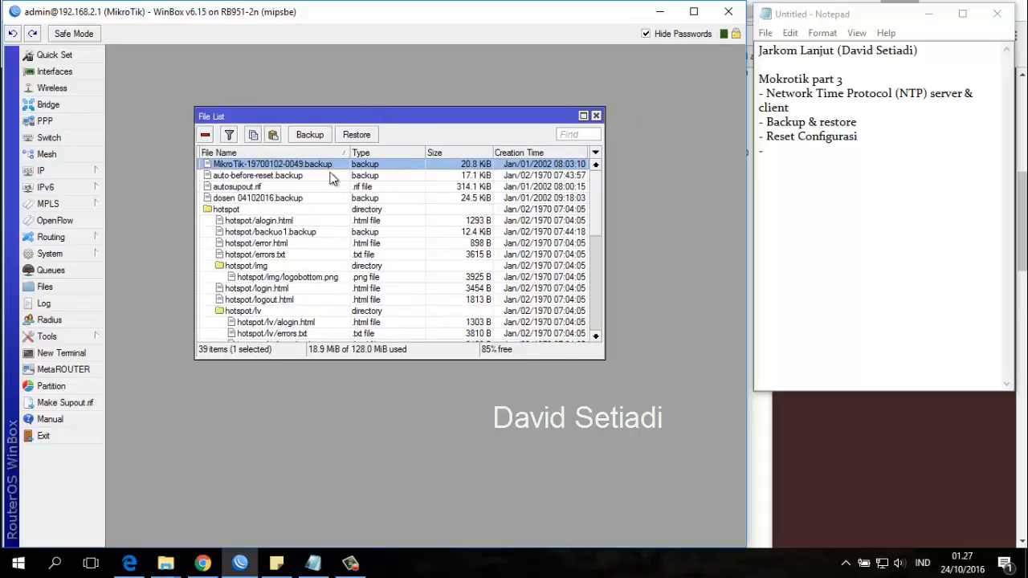
pyautogui.click(325, 136)
pyautogui.click(415, 287)
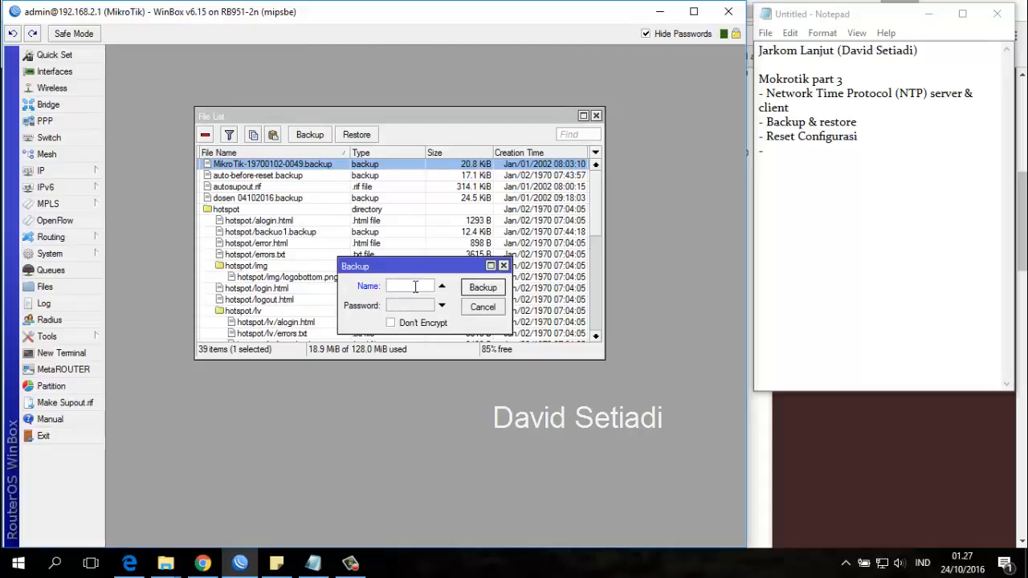
pyautogui.write('backup')
pyautogui.write('20')
pyautogui.write('10')
pyautogui.write('16')
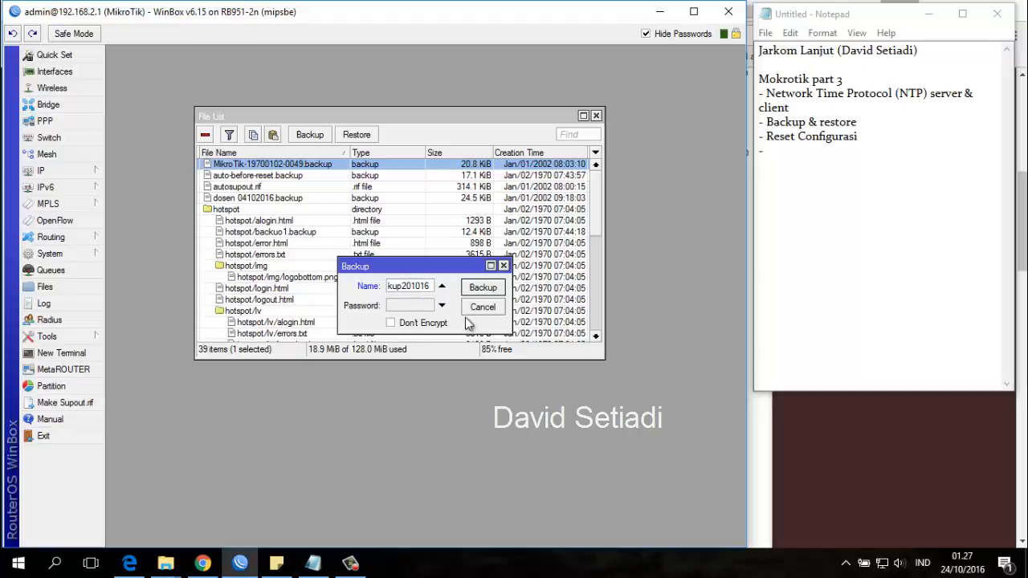
pyautogui.click(482, 288)
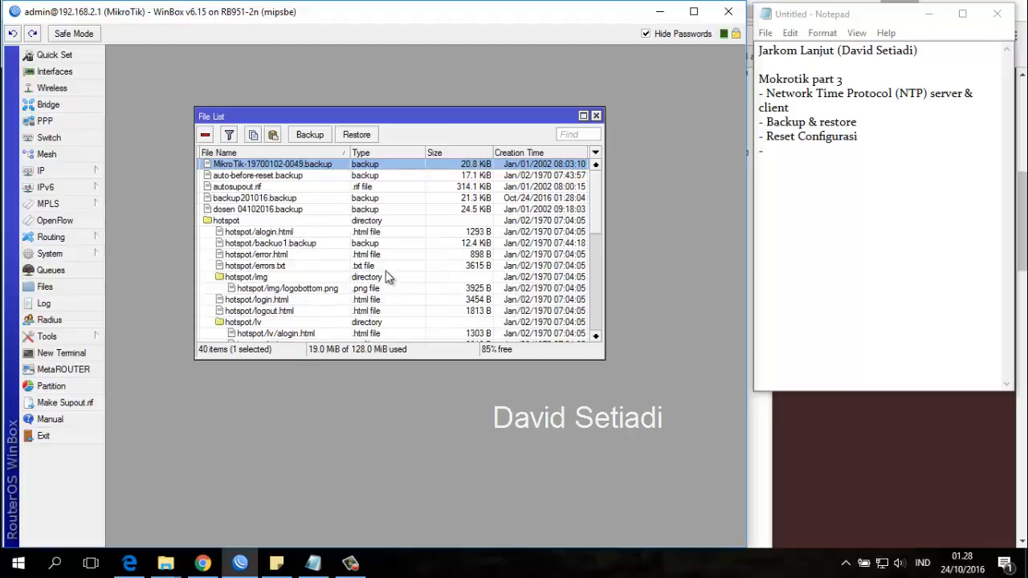
# Switch to File Explorer, create a folder named New folder inside Camtasia Studio's Untitled folder, and open it beside the router's file list.
pyautogui.click(270, 199)
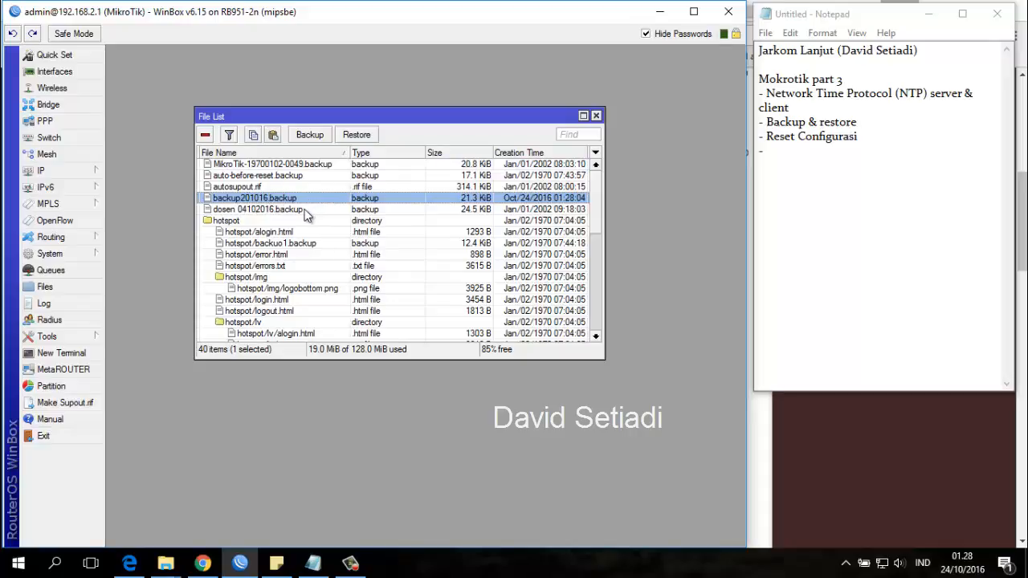
pyautogui.click(299, 211)
pyautogui.click(293, 201)
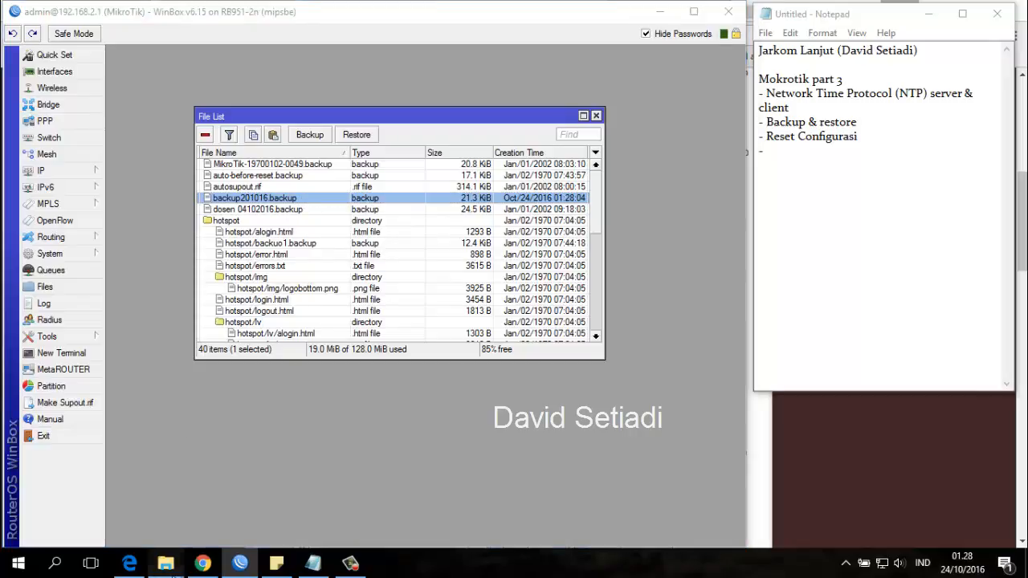
pyautogui.moveTo(170, 563)
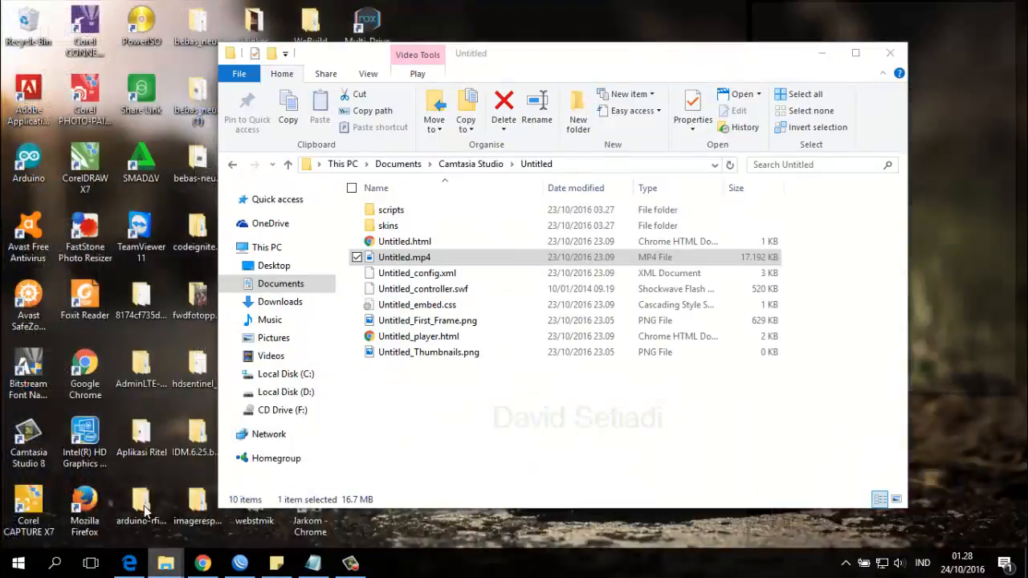
pyautogui.click(145, 509)
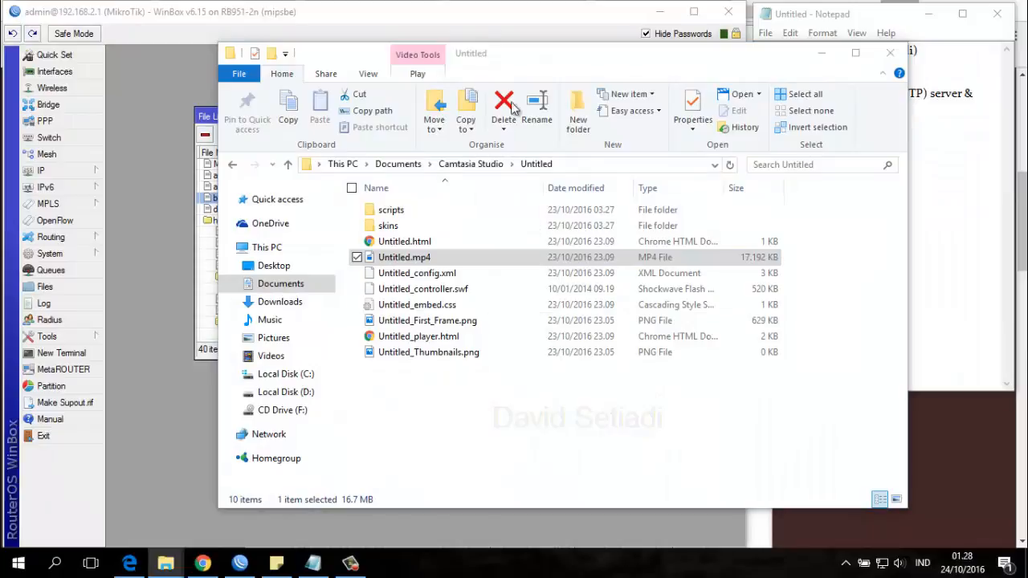
pyautogui.moveTo(509, 54); pyautogui.dragTo(405, 62)
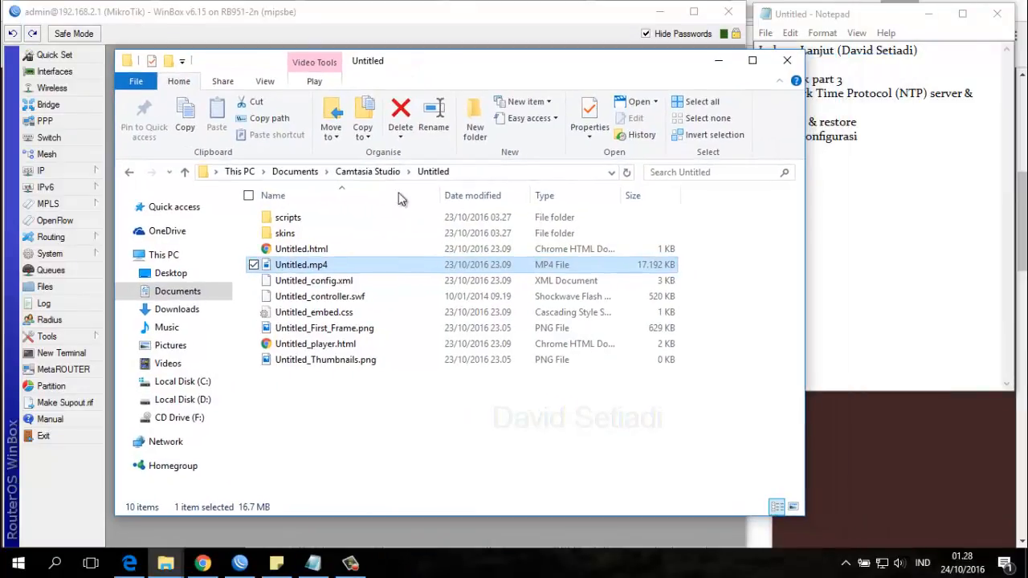
pyautogui.click(341, 476)
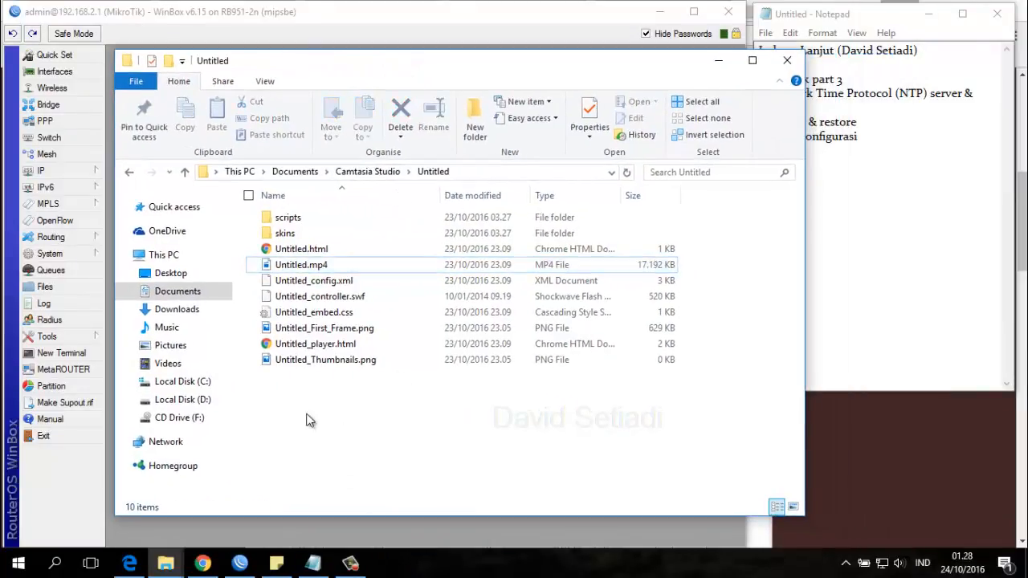
pyautogui.click(474, 135)
pyautogui.press('Return')
pyautogui.doubleClick(327, 217)
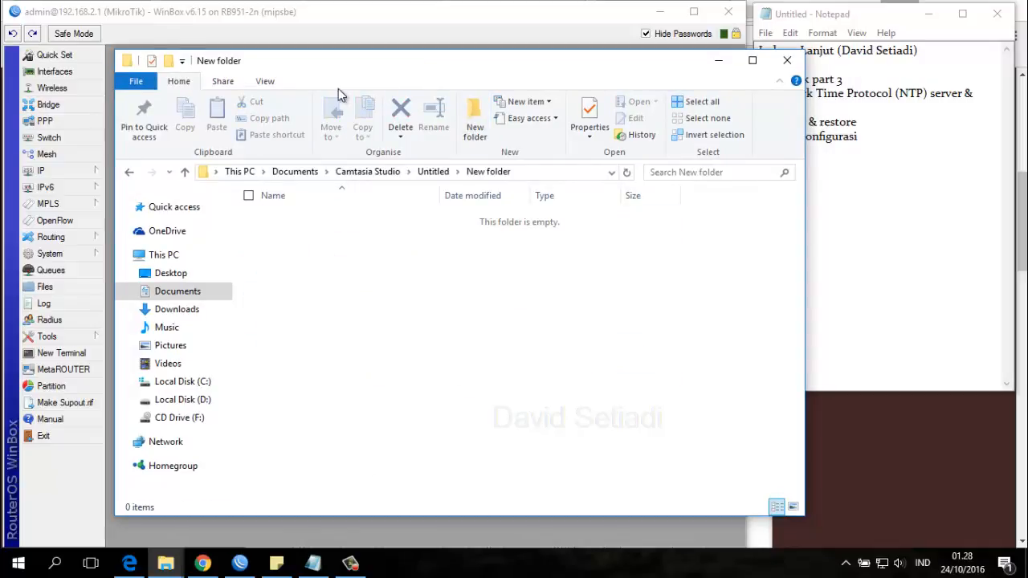
pyautogui.moveTo(338, 90); pyautogui.dragTo(570, 96)
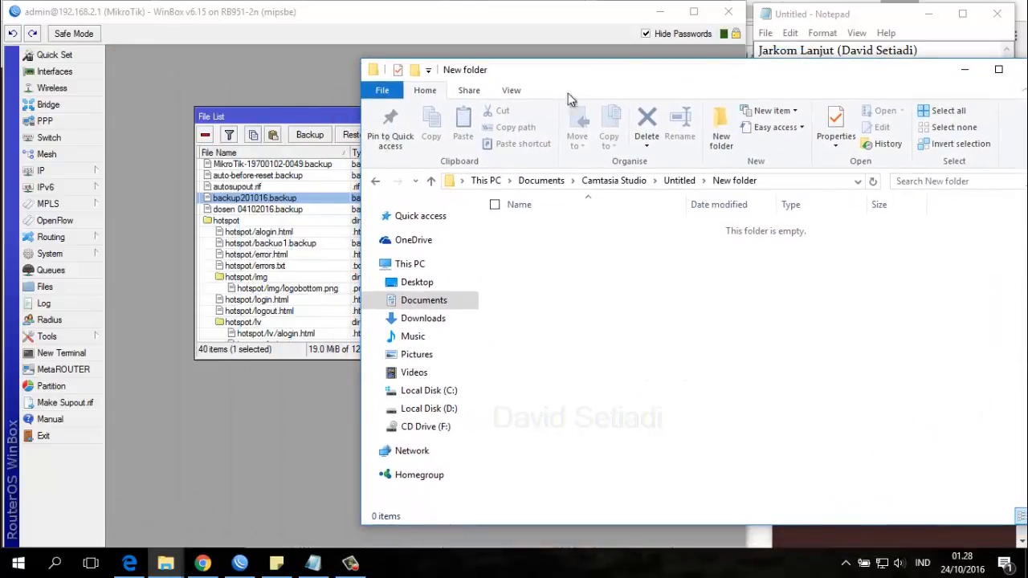
# Copy backup201016.backup from the router's file list into the computer's New folder.
pyautogui.click(249, 206)
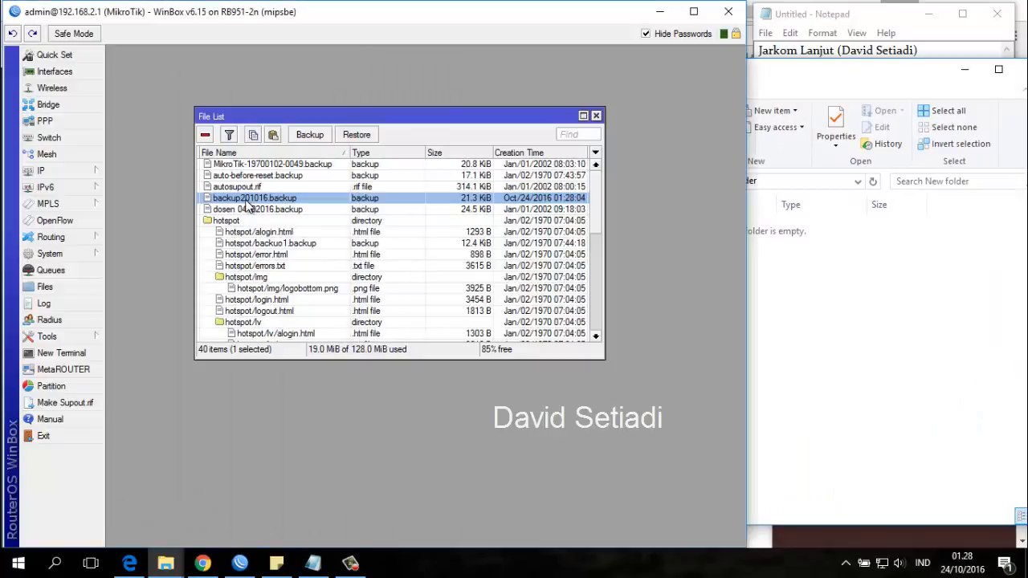
pyautogui.moveTo(249, 205); pyautogui.dragTo(815, 396)
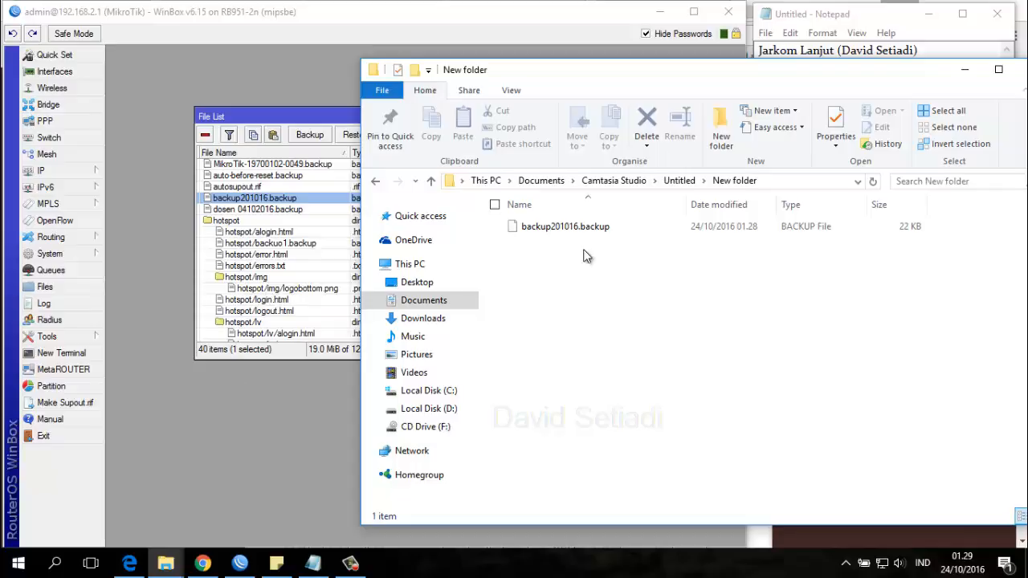
pyautogui.click(553, 228)
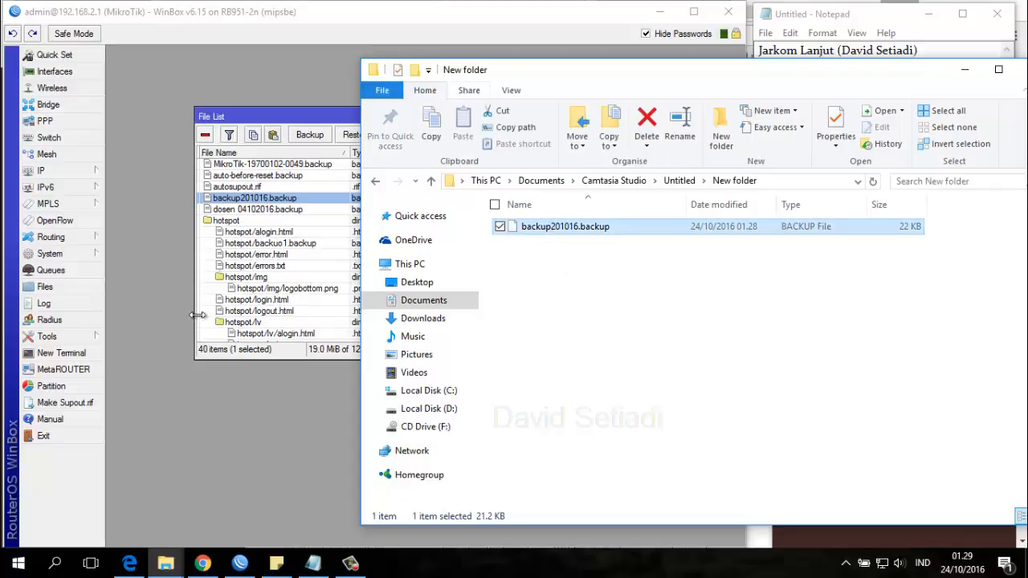
# Delete backup201016.backup from the router and copy it back there from the computer's New folder.
pyautogui.click(265, 199)
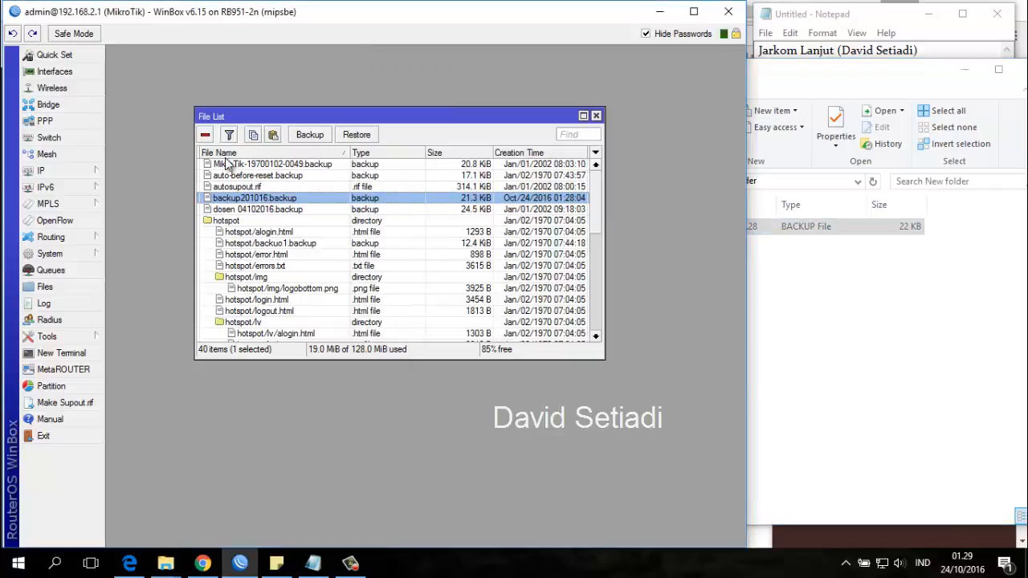
pyautogui.click(205, 135)
pyautogui.click(822, 391)
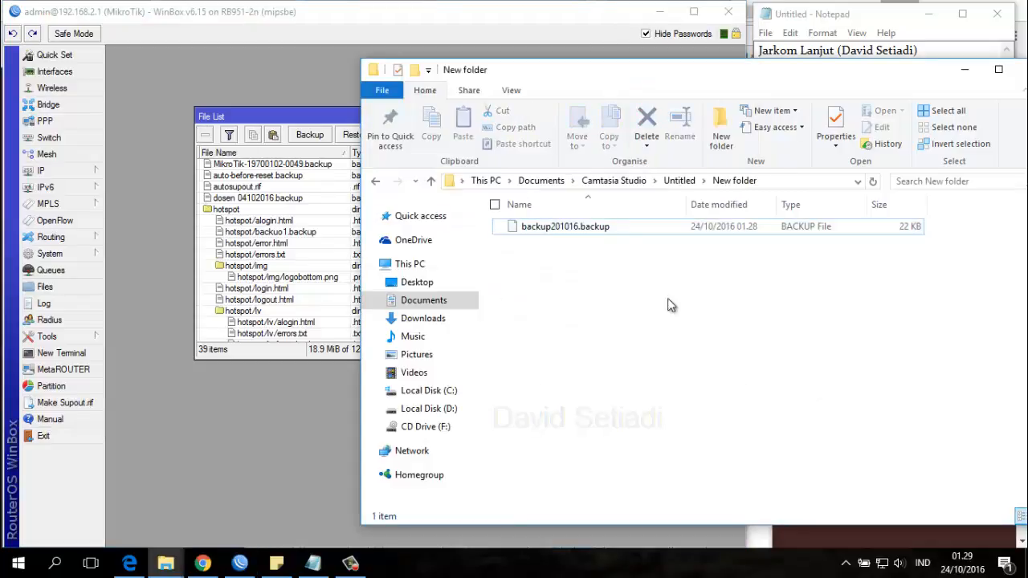
pyautogui.click(586, 227)
pyautogui.moveTo(347, 192); pyautogui.dragTo(304, 195)
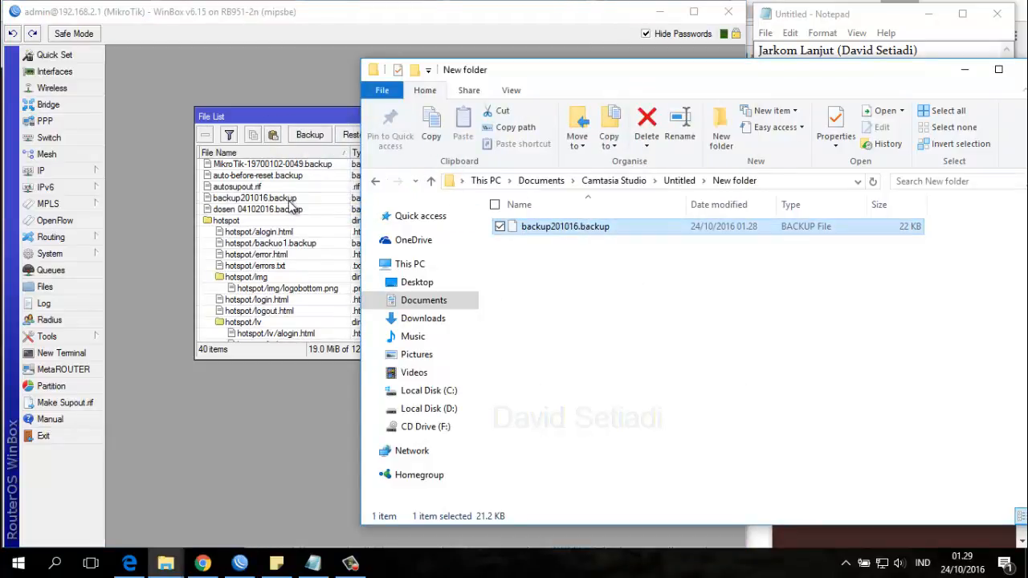
# View the restore options for backup201016.backup, cancel without restoring, and close the file list.
pyautogui.click(287, 198)
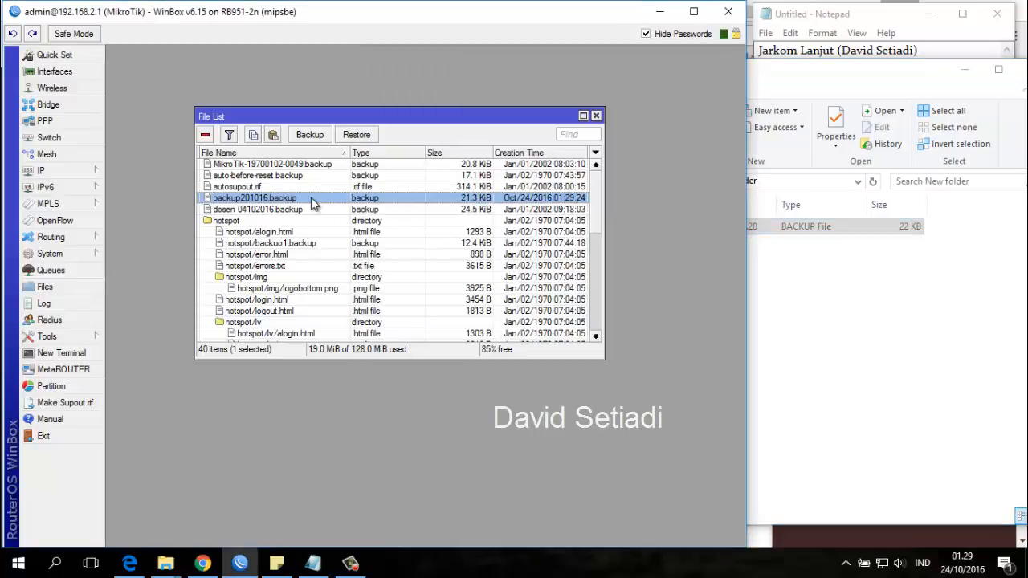
pyautogui.click(357, 134)
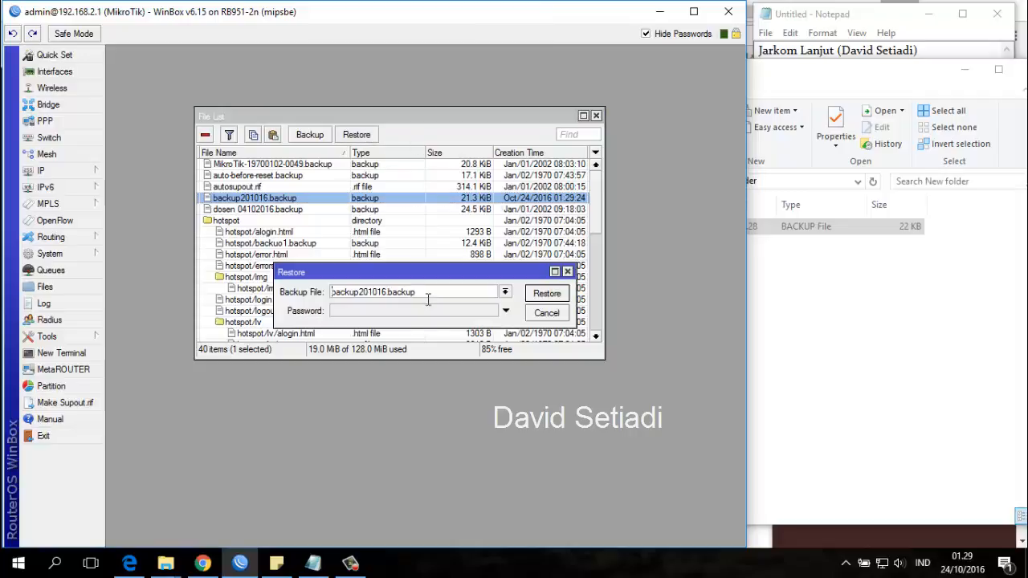
pyautogui.click(542, 313)
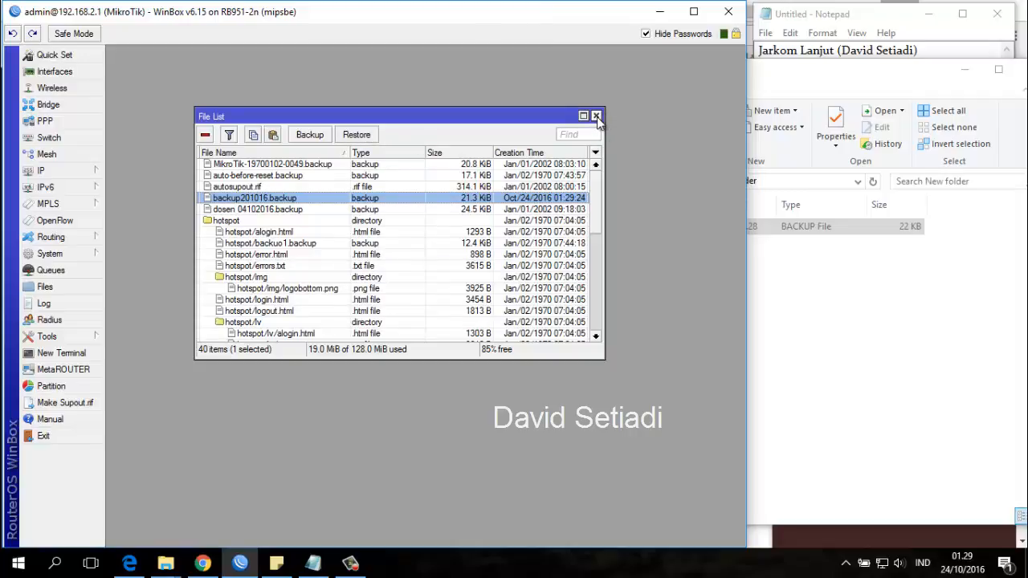
pyautogui.click(596, 116)
pyautogui.click(861, 16)
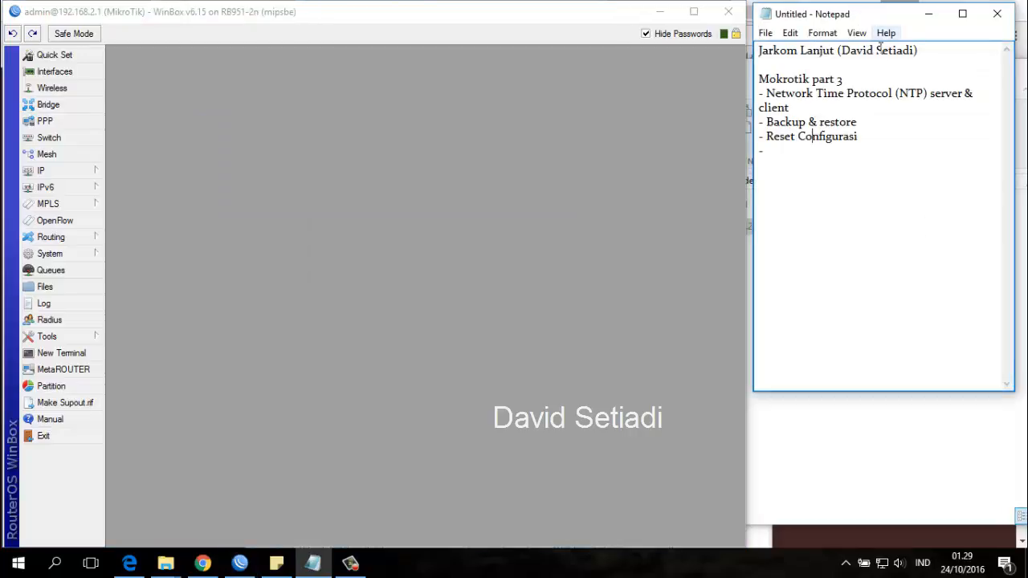
pyautogui.click(339, 237)
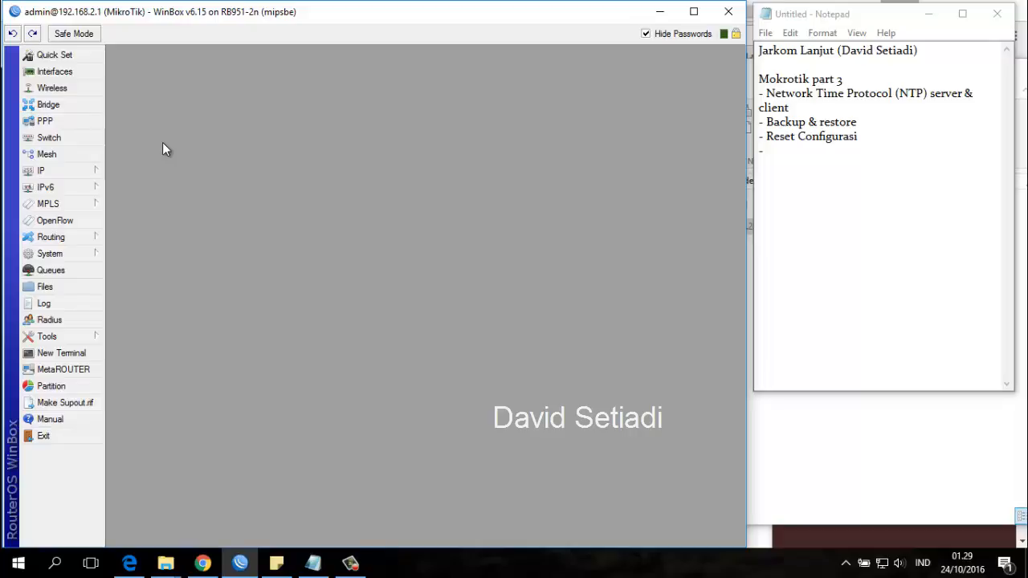
pyautogui.click(834, 225)
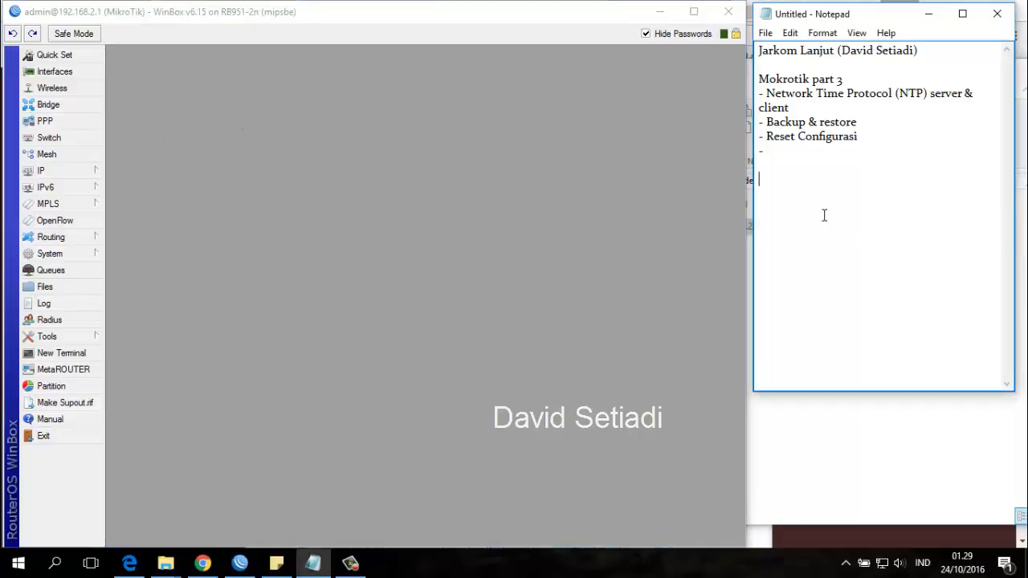
# Open the router's Reset Configuration options, move the dialog near the workspace's upper edge, and enable No Default Configuration without running the reset.
pyautogui.click(269, 280)
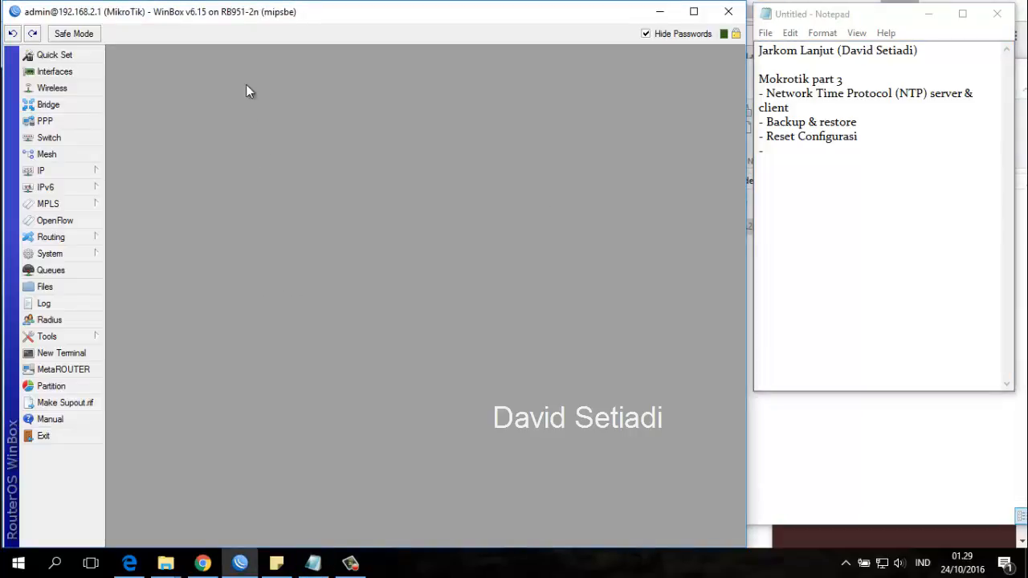
pyautogui.click(64, 252)
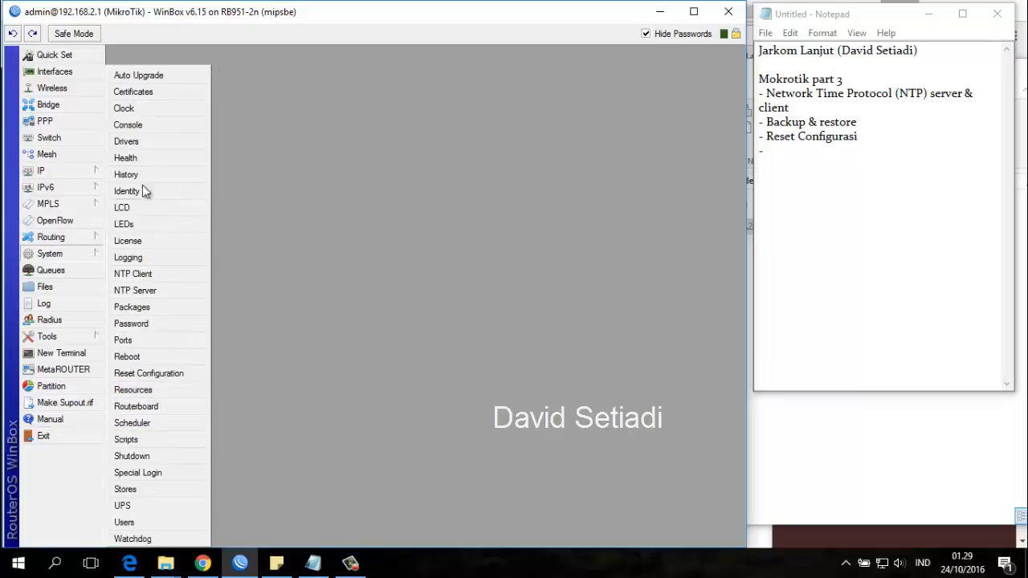
pyautogui.click(169, 379)
pyautogui.moveTo(412, 257); pyautogui.dragTo(383, 137)
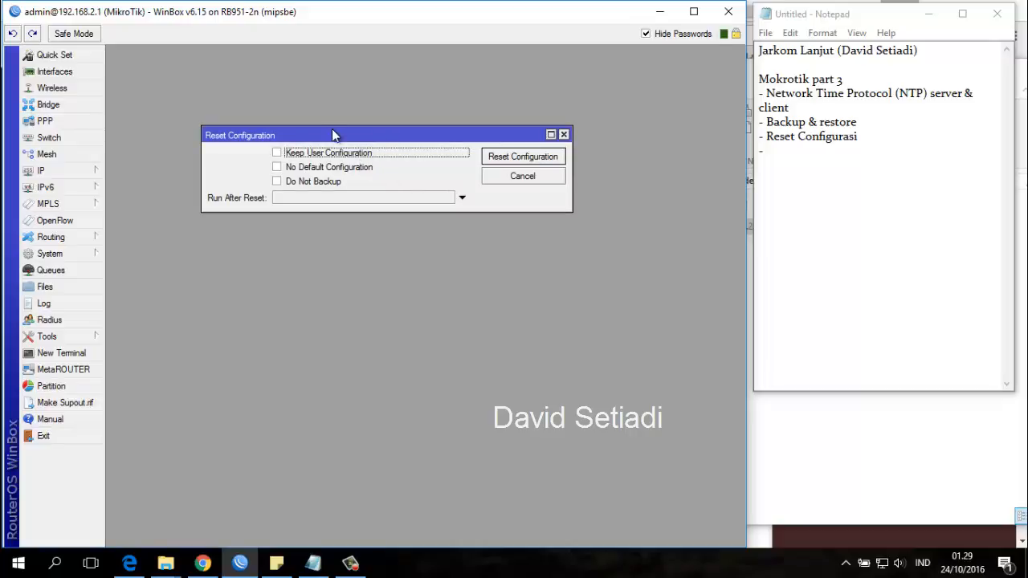
pyautogui.moveTo(333, 135); pyautogui.dragTo(269, 86)
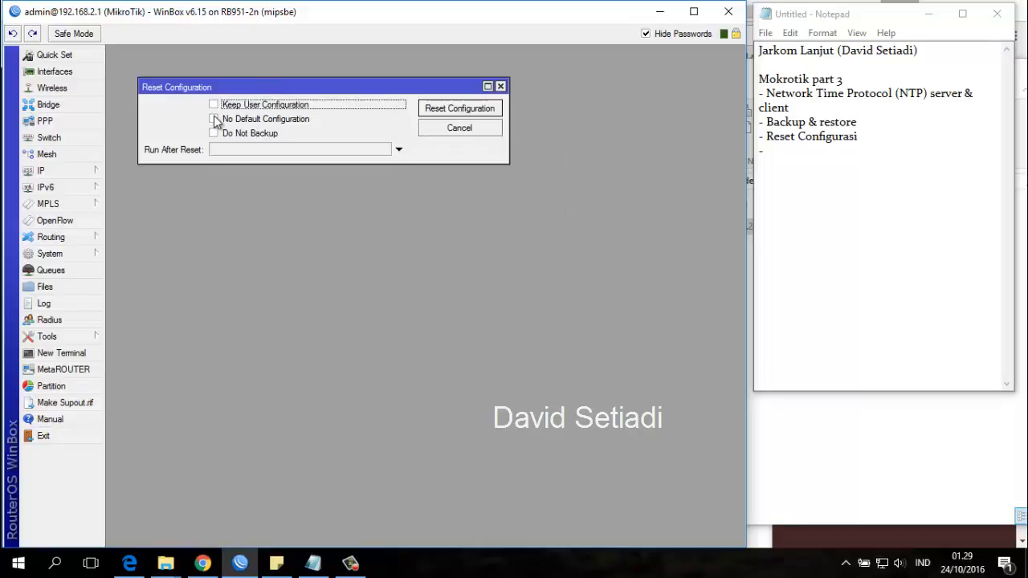
pyautogui.click(213, 119)
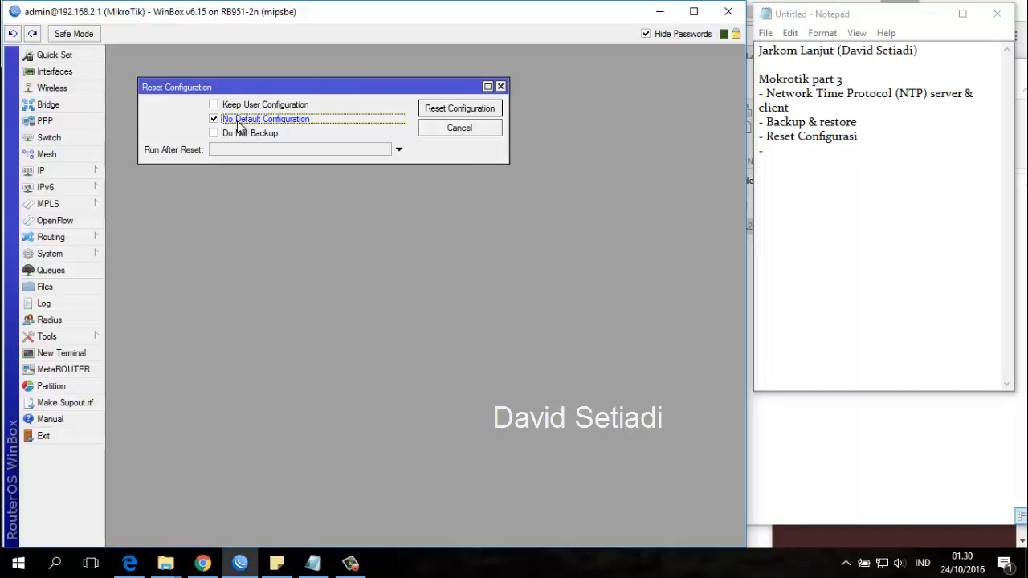
pyautogui.click(214, 120)
pyautogui.click(215, 119)
# Switch to Notepad and place the cursor on the empty bullet below Reset Configurasi in the topic list.
pyautogui.click(803, 172)
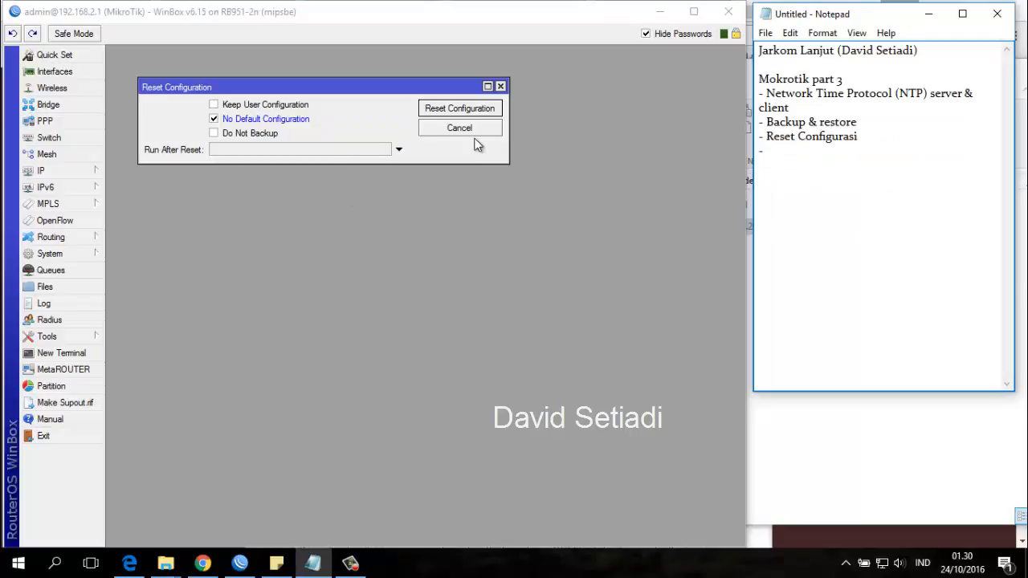
pyautogui.click(780, 150)
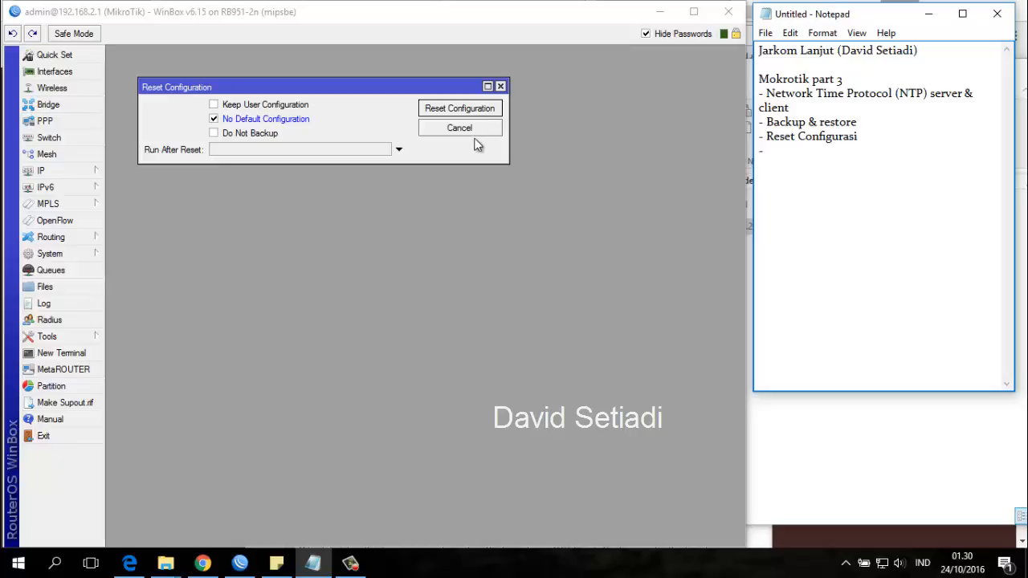